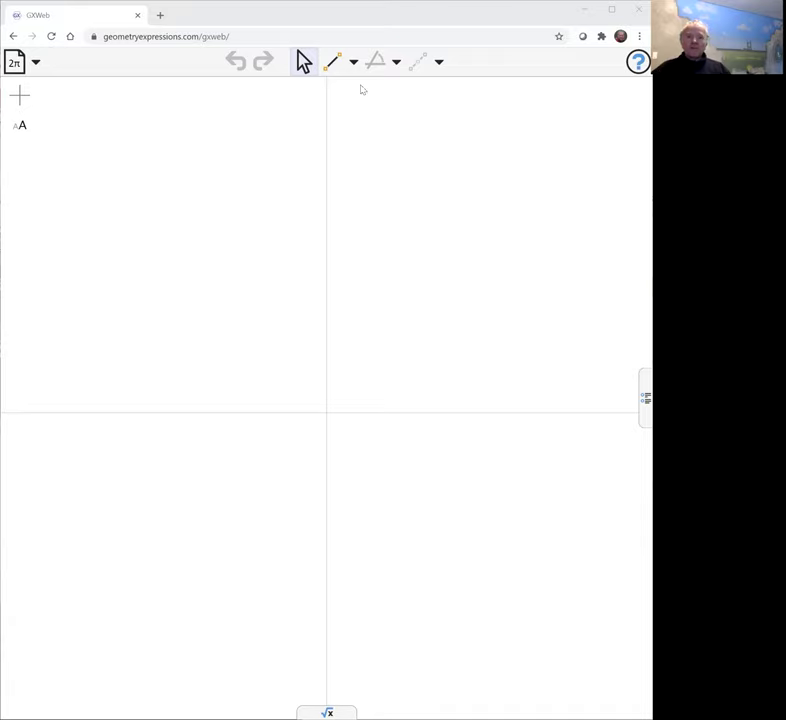
Step: Draw segment AB along the horizontal axis
left_click(336, 66)
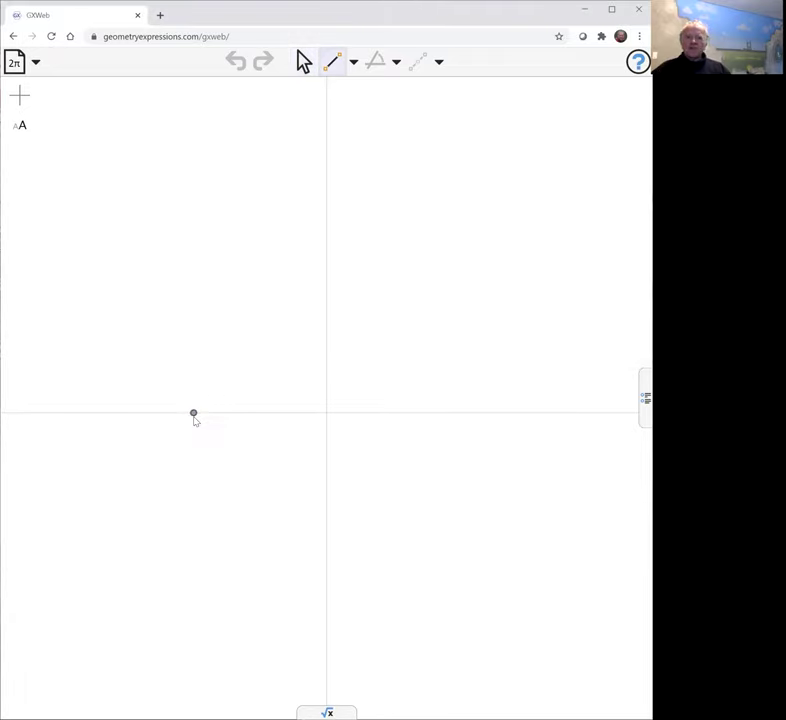
left_click_drag(195, 418, 468, 414)
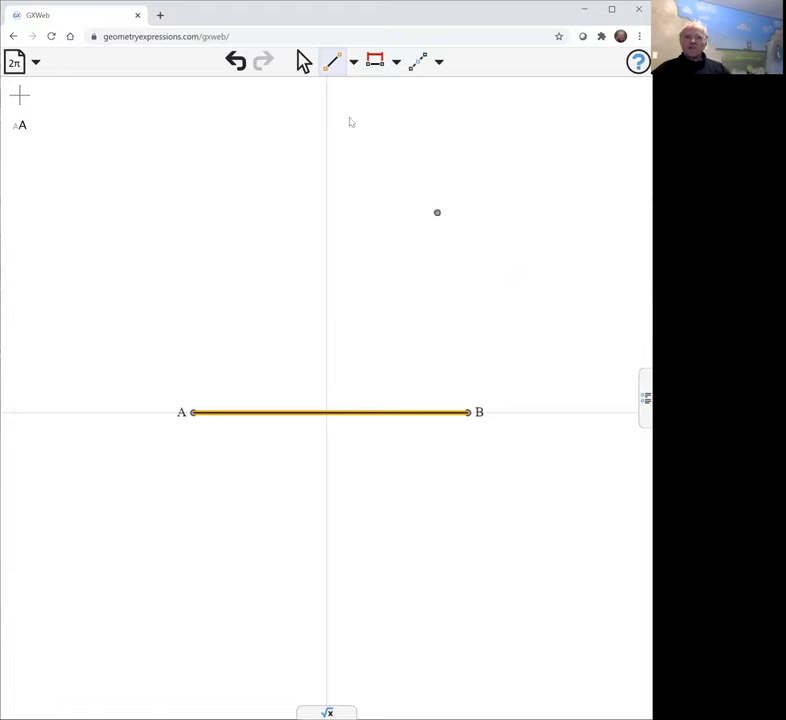
left_click(302, 61)
left_click(351, 168)
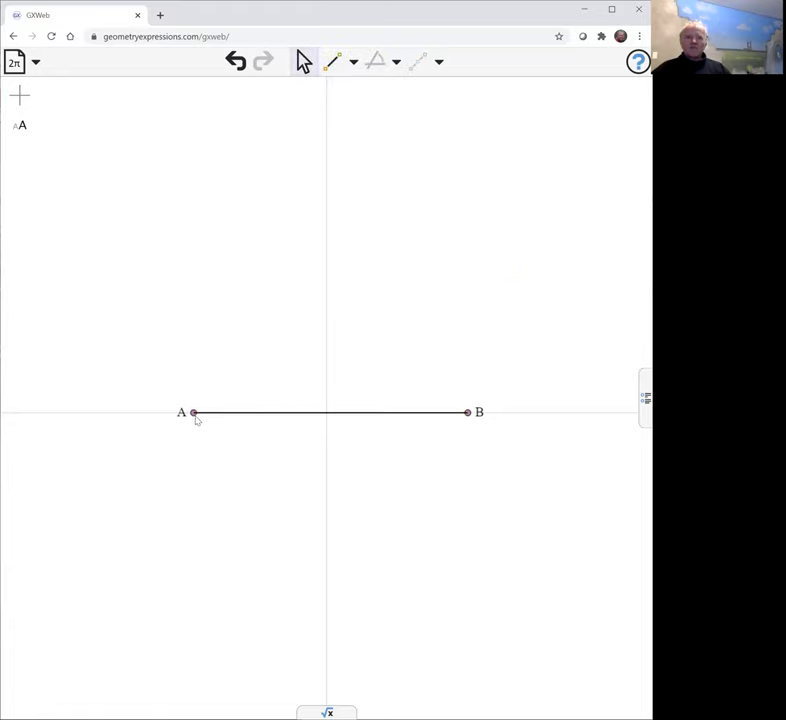
Step: Constrain the distances from A and from B to the vertical axis both to r
left_click(195, 417)
left_click(327, 353)
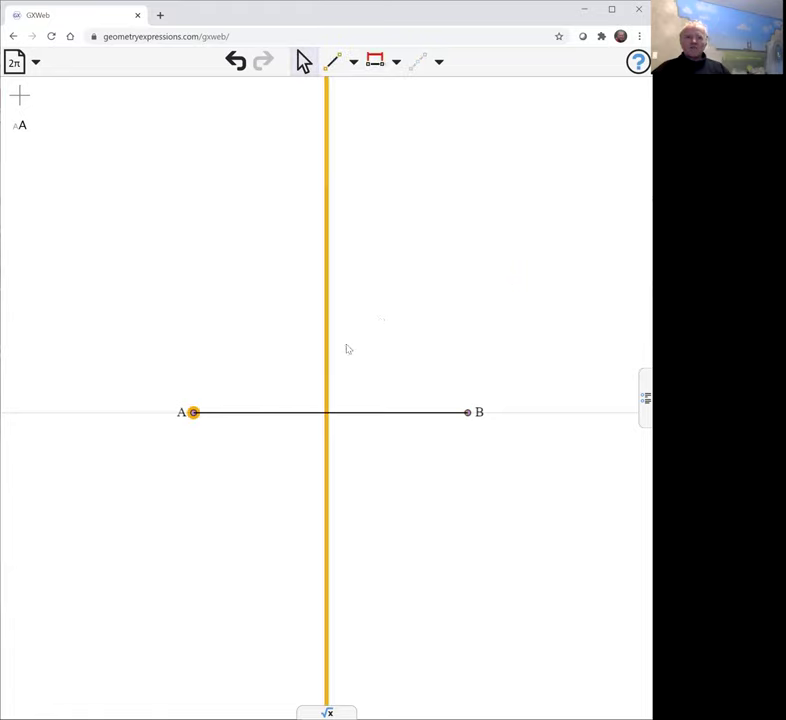
left_click(370, 64)
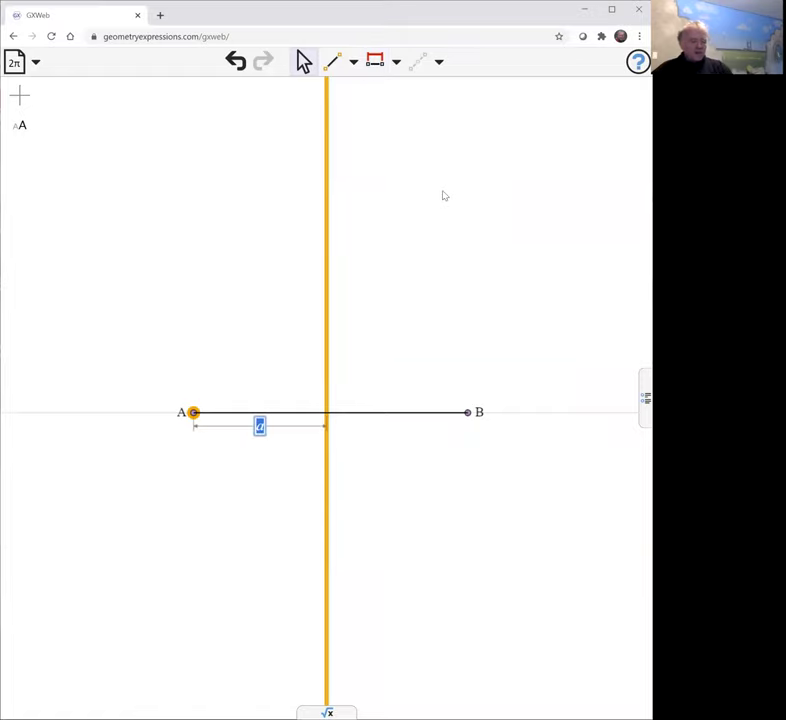
type("r")
left_click(359, 288)
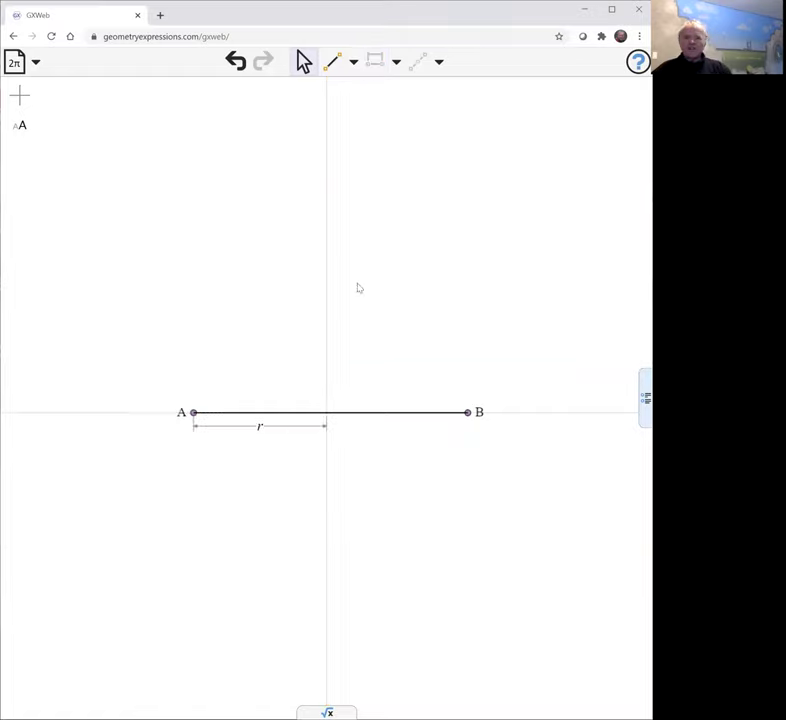
left_click(327, 336)
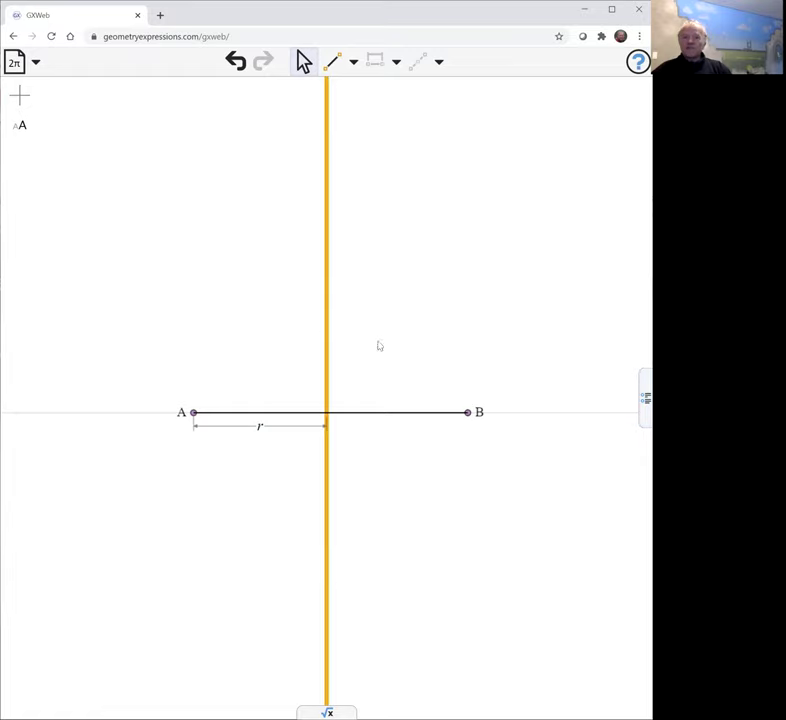
left_click(468, 415)
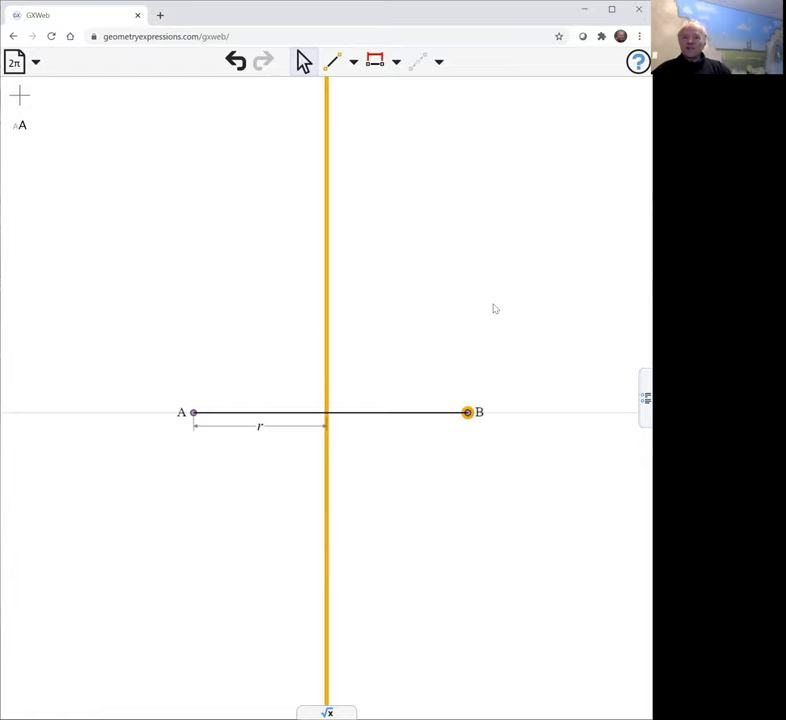
left_click(375, 61)
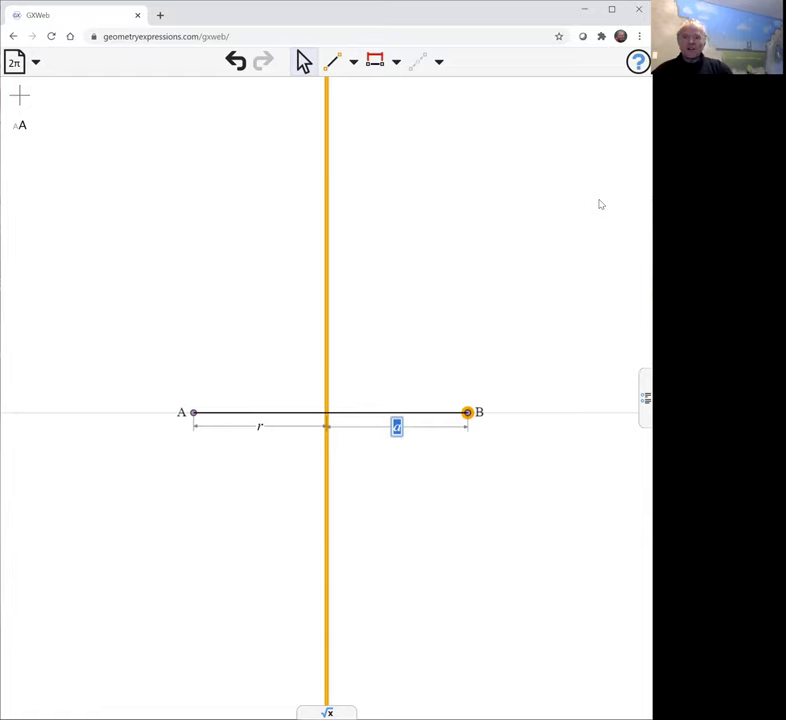
type("r")
key("Return")
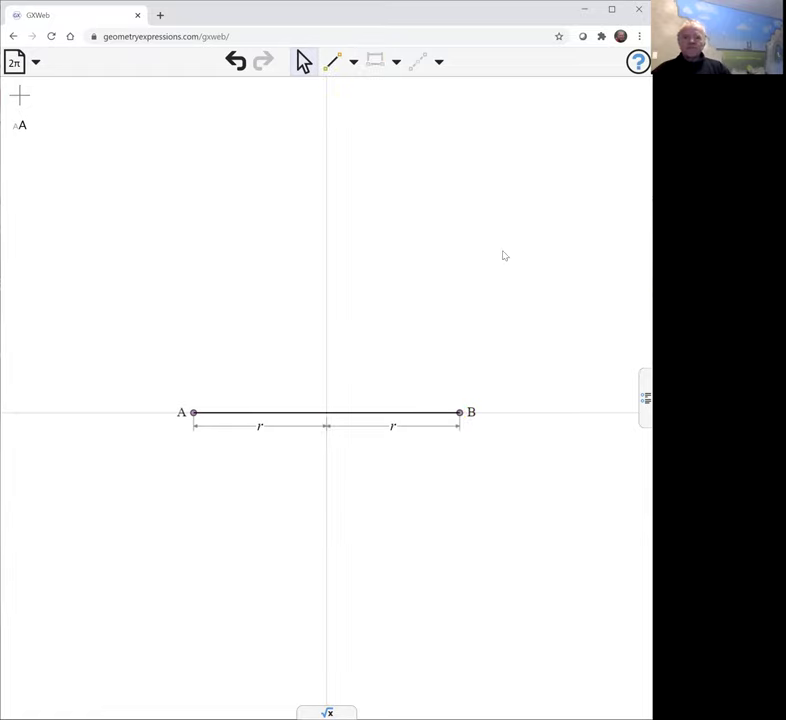
scroll(434, 288, "up", 2)
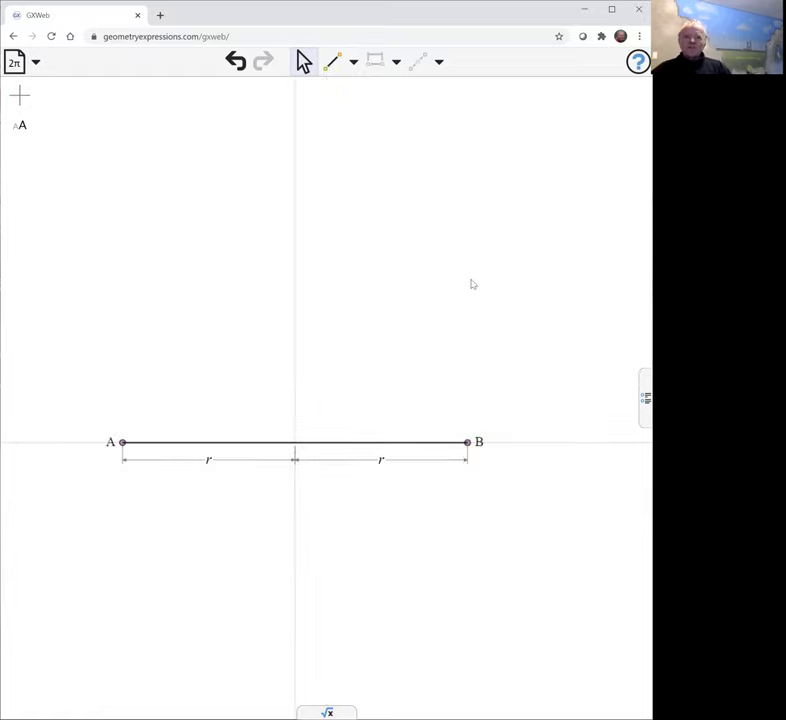
Step: Draw arm AC from A and arm BD from B, both slanting down to the right
left_click(331, 62)
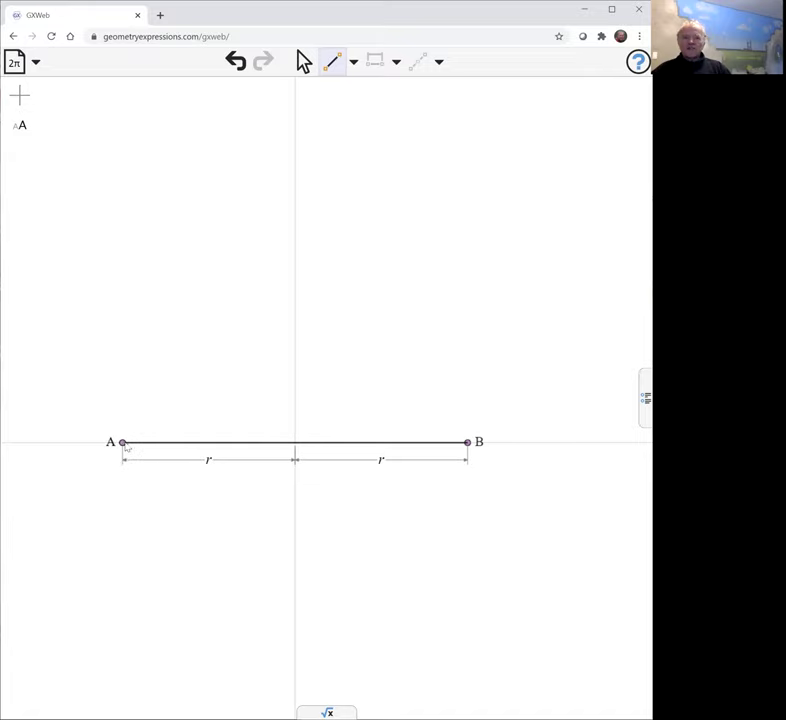
left_click_drag(123, 442, 189, 507)
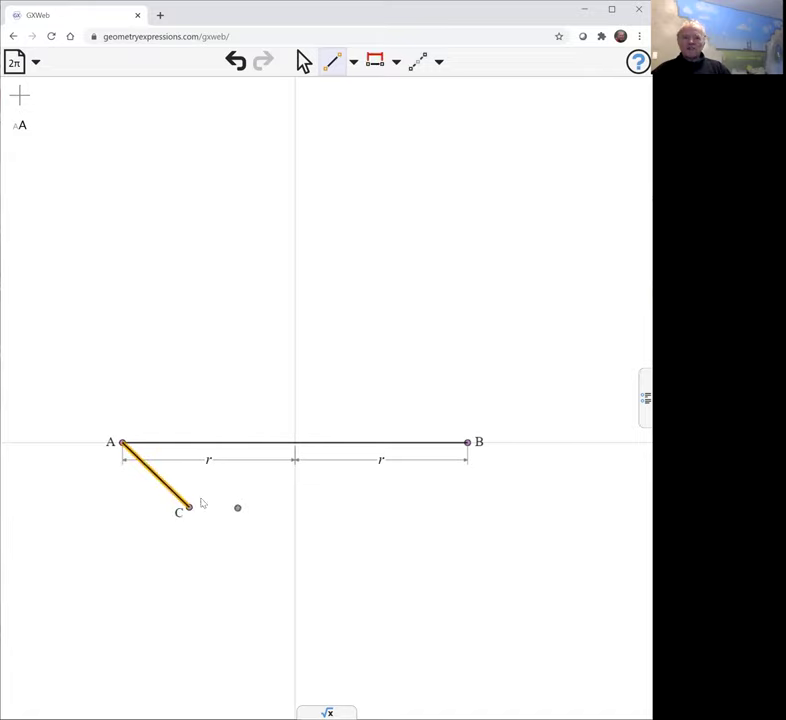
left_click(469, 443)
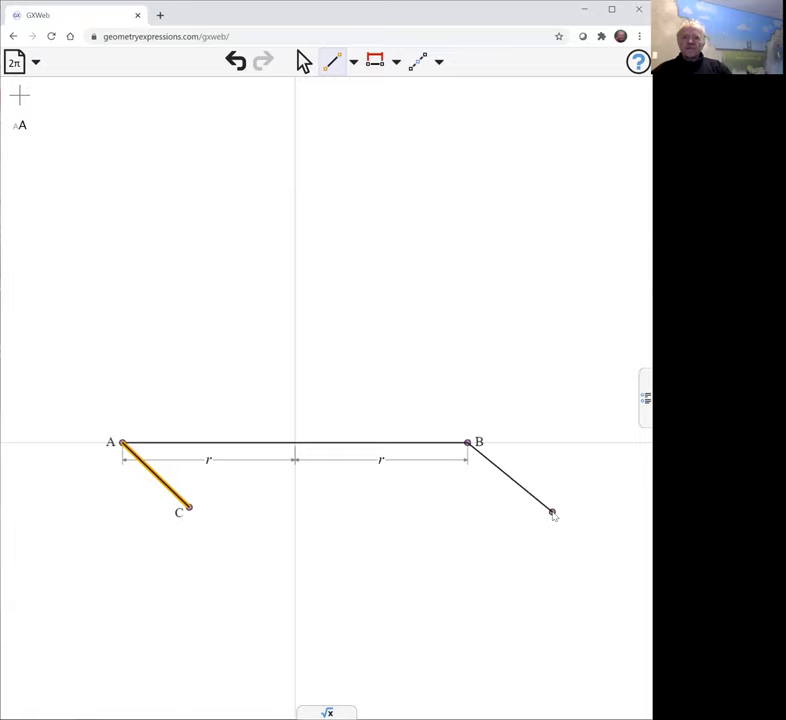
left_click(552, 513)
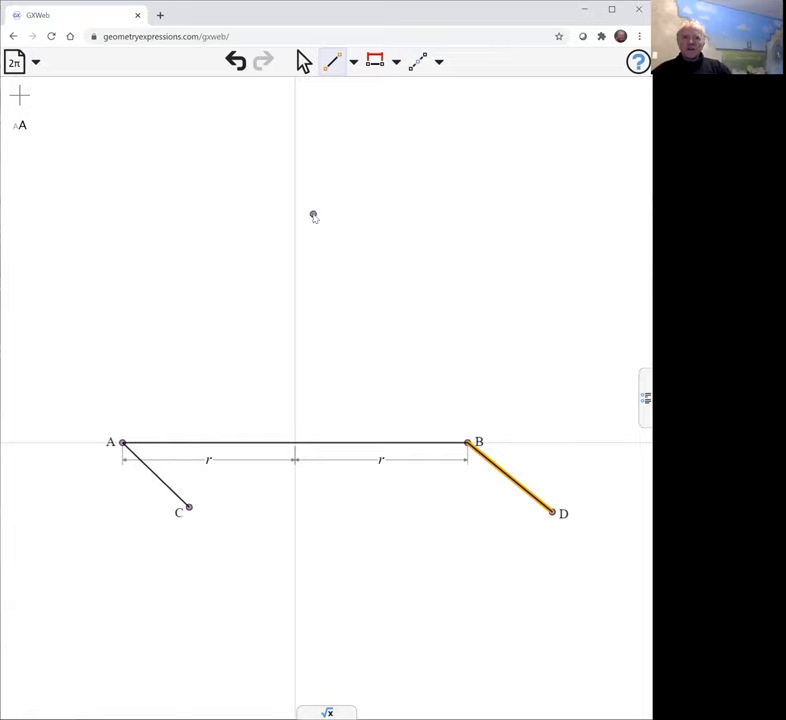
left_click(303, 63)
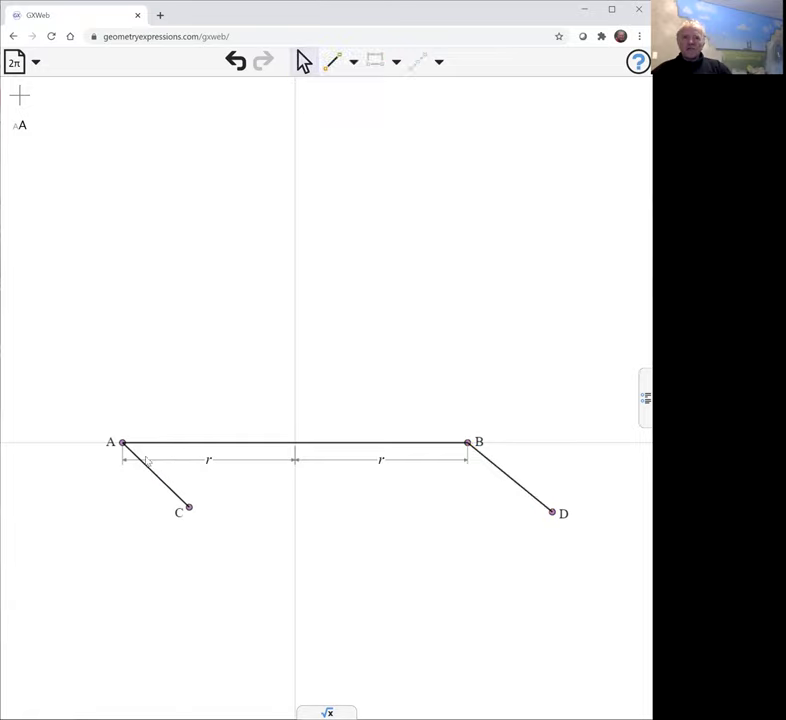
Step: Constrain the angle between AB and AC to θ
left_click(205, 445)
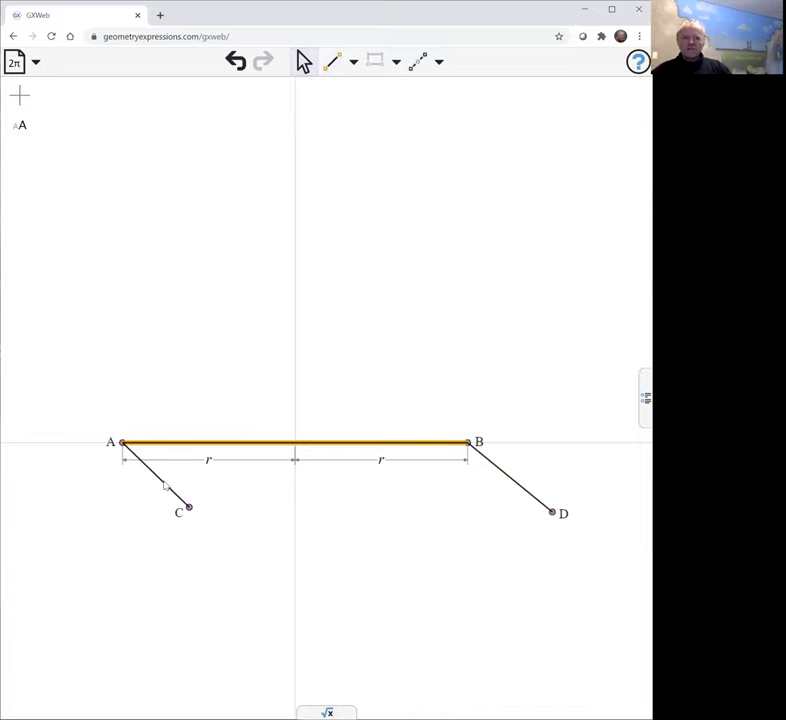
left_click(166, 485, "shift")
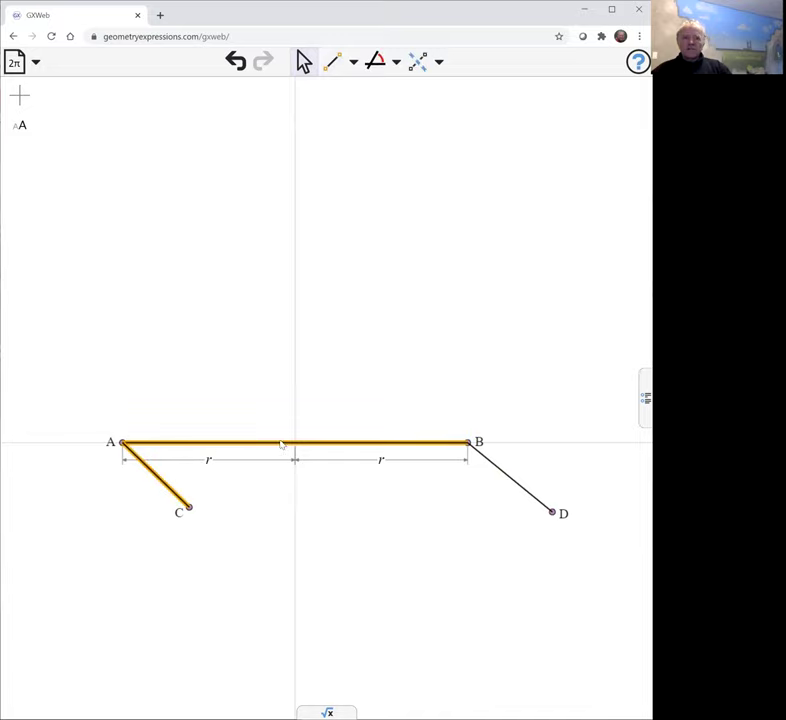
left_click(376, 62)
left_click(402, 301)
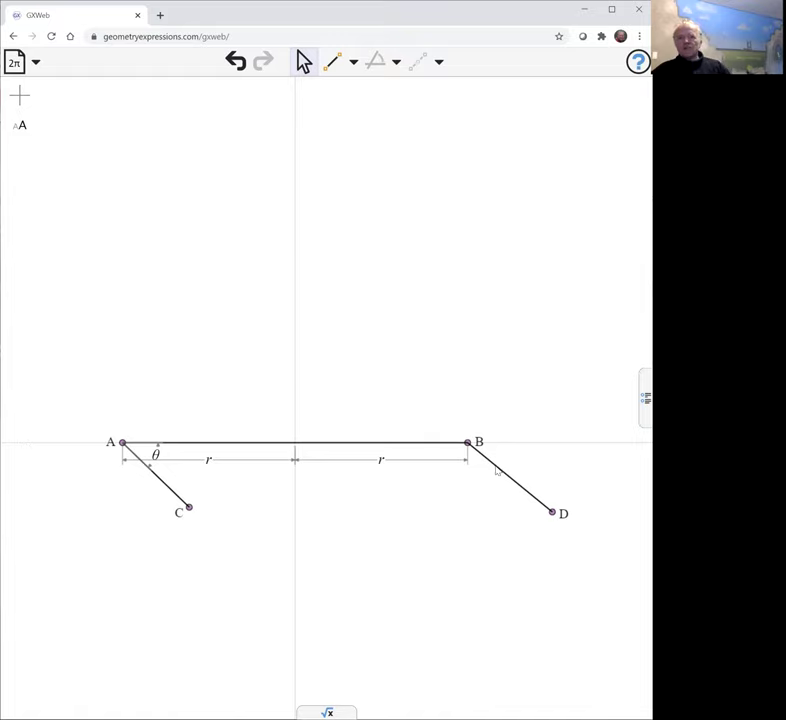
Step: Constrain the angle between BD and AB, renaming its value to theta
left_click(497, 471)
left_click(360, 441, "shift")
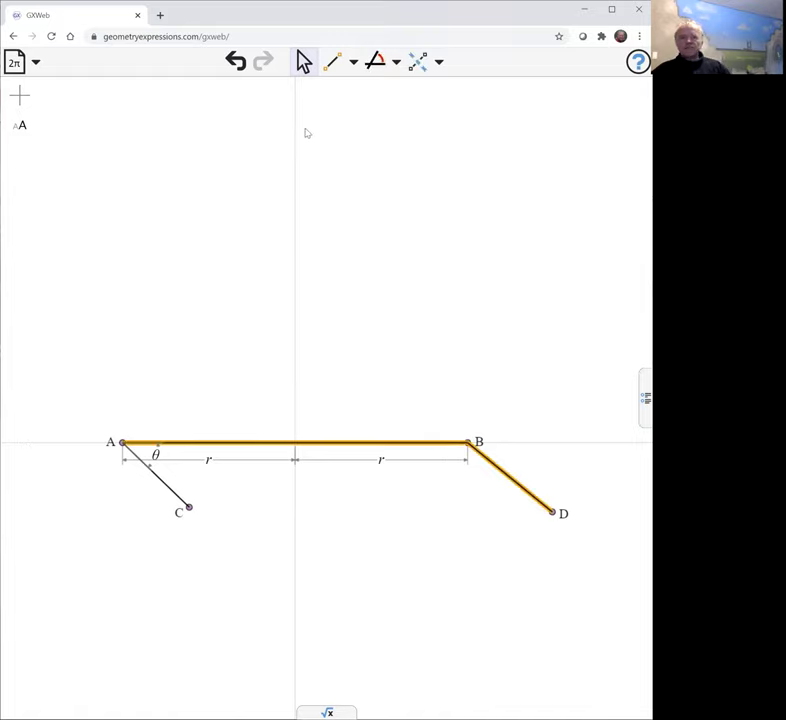
left_click(375, 61)
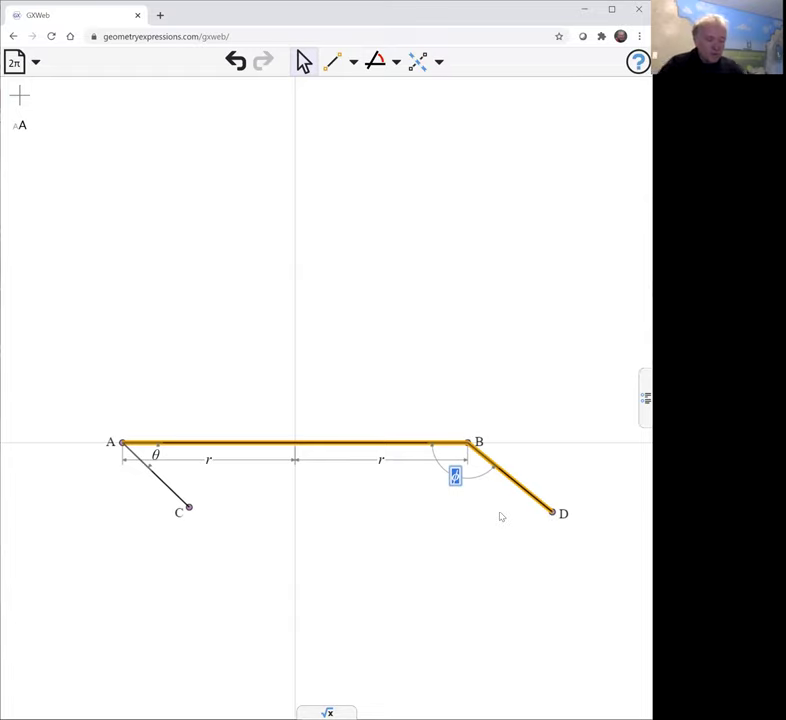
key("BackSpace")
type("theta")
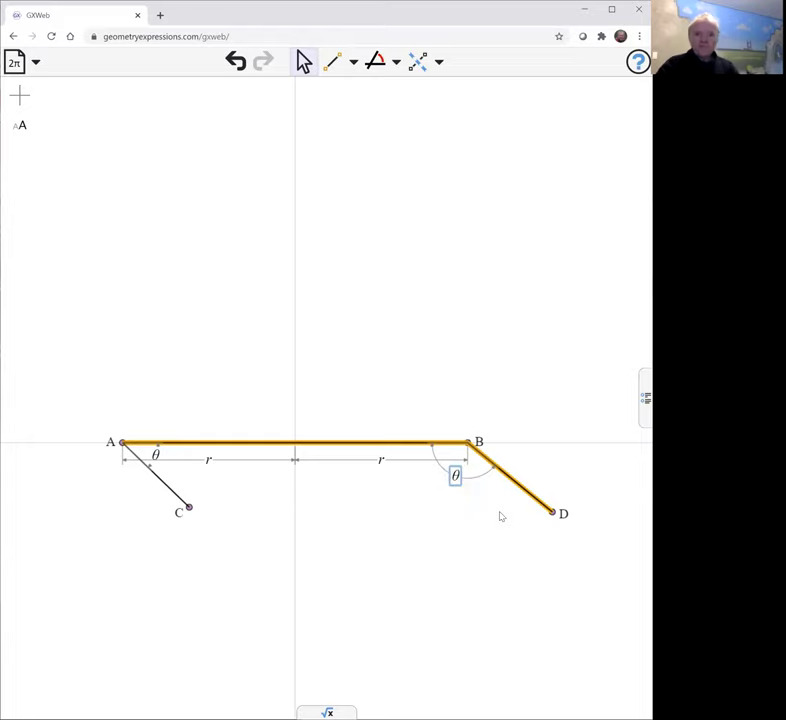
key("Return")
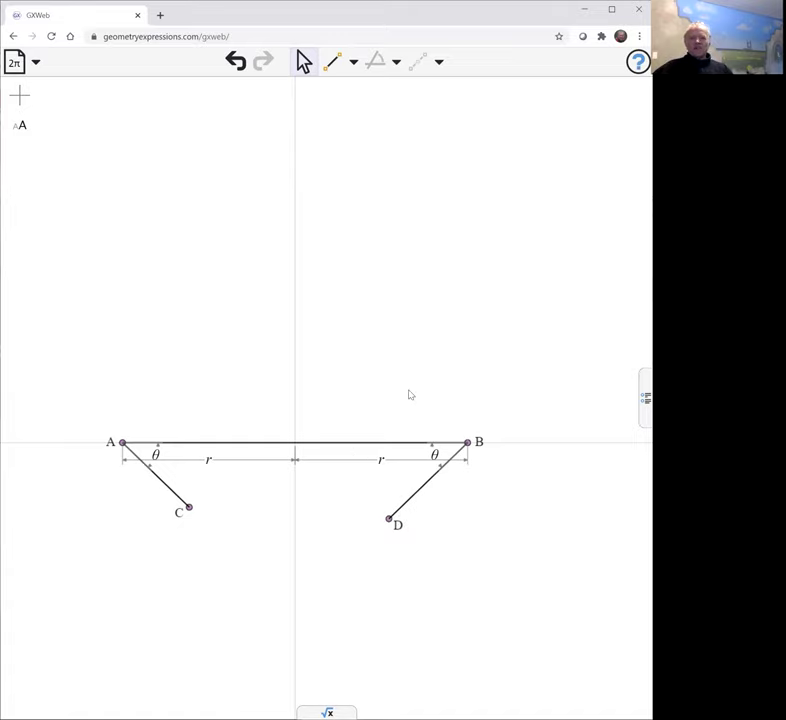
Step: Animate θ briefly to watch the arms rotate, then stop it
left_click(645, 397)
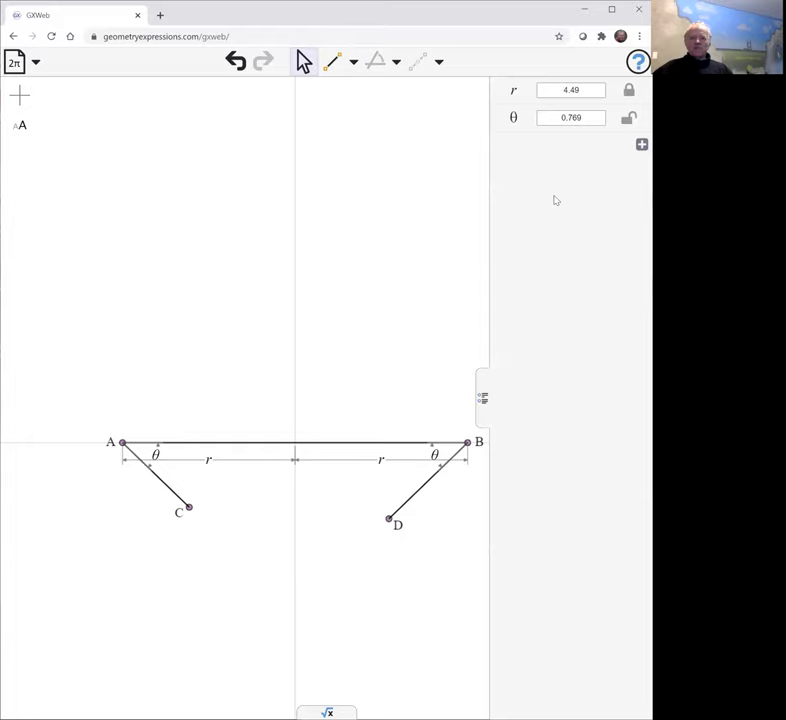
mouse_move(542, 118)
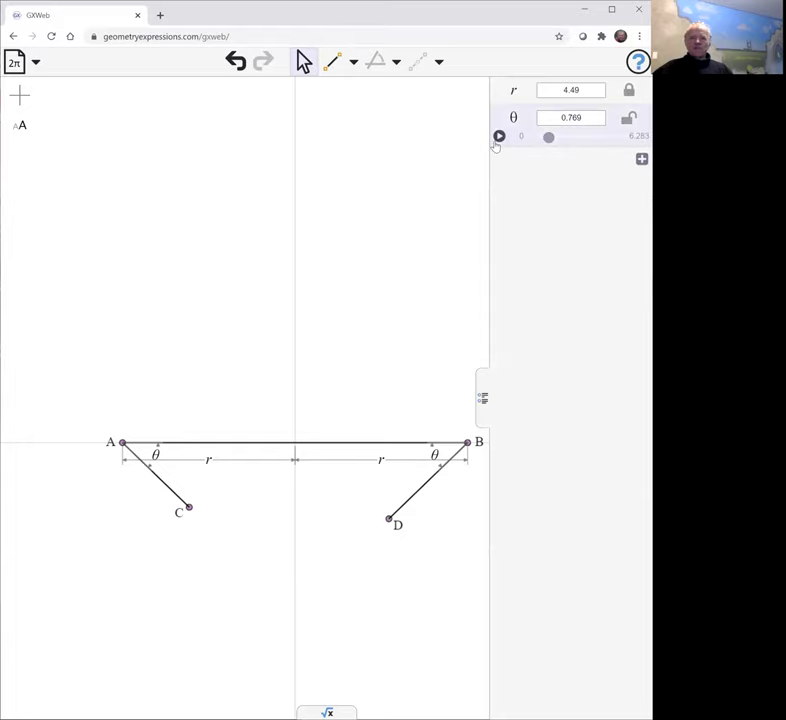
left_click(499, 137)
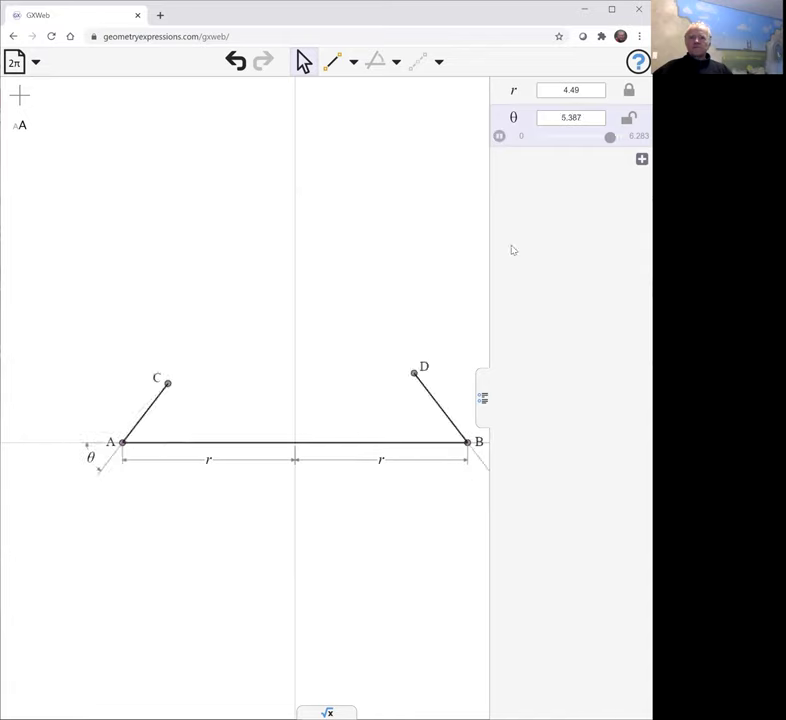
left_click(499, 136)
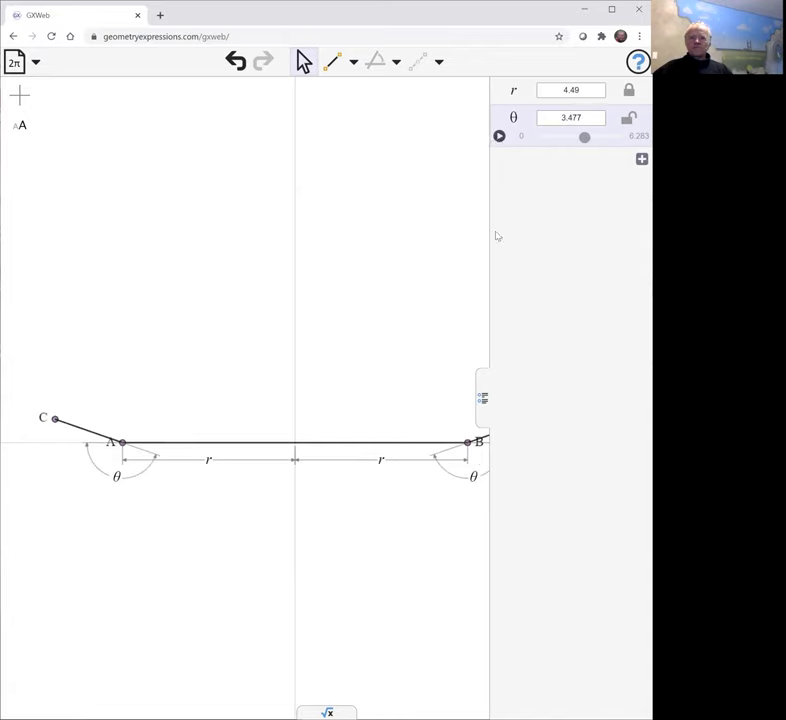
left_click(483, 393)
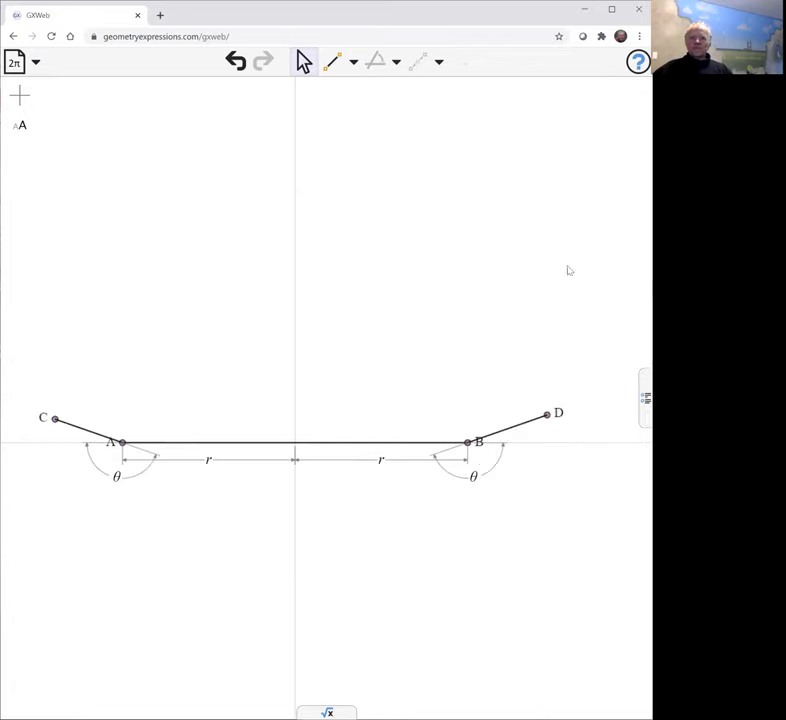
Step: Drag the θ slider to about 0.629 so both arms hang below AB
left_click(645, 397)
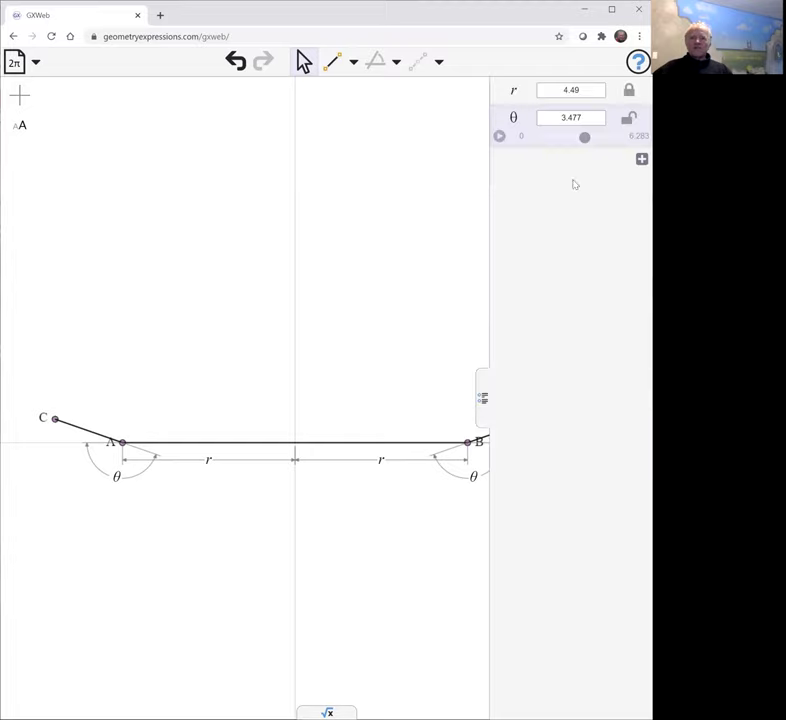
left_click_drag(584, 140, 545, 147)
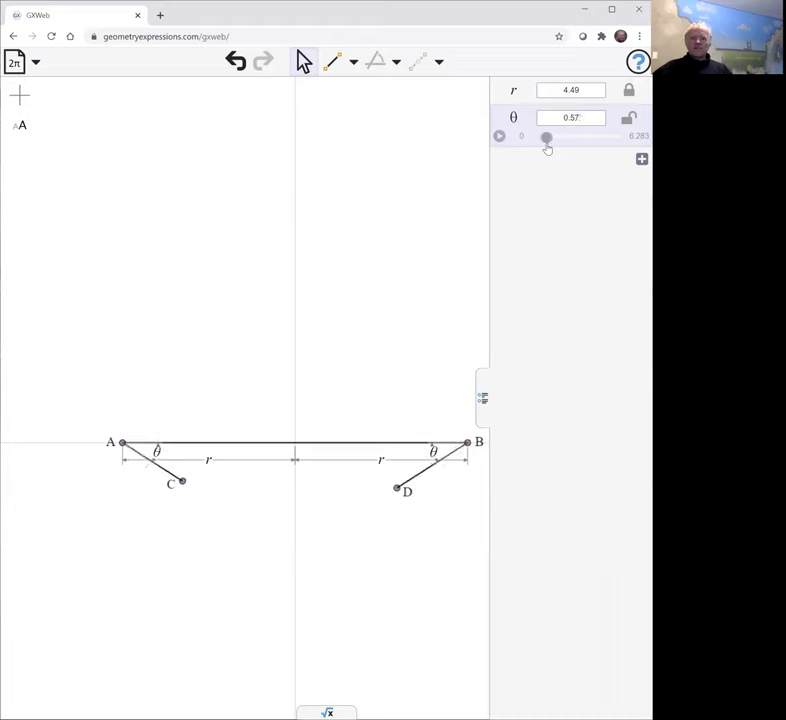
left_click_drag(547, 147, 553, 173)
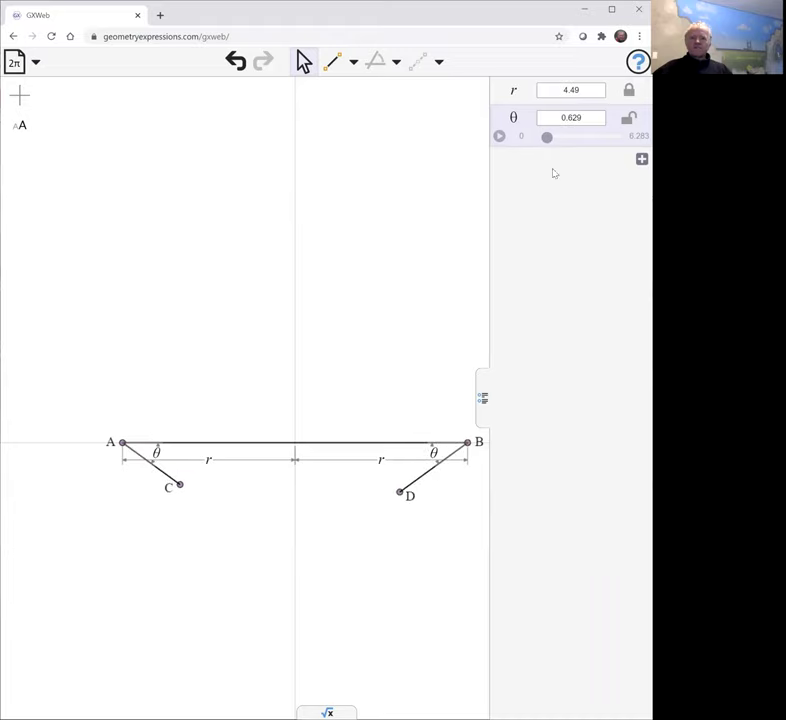
left_click(482, 397)
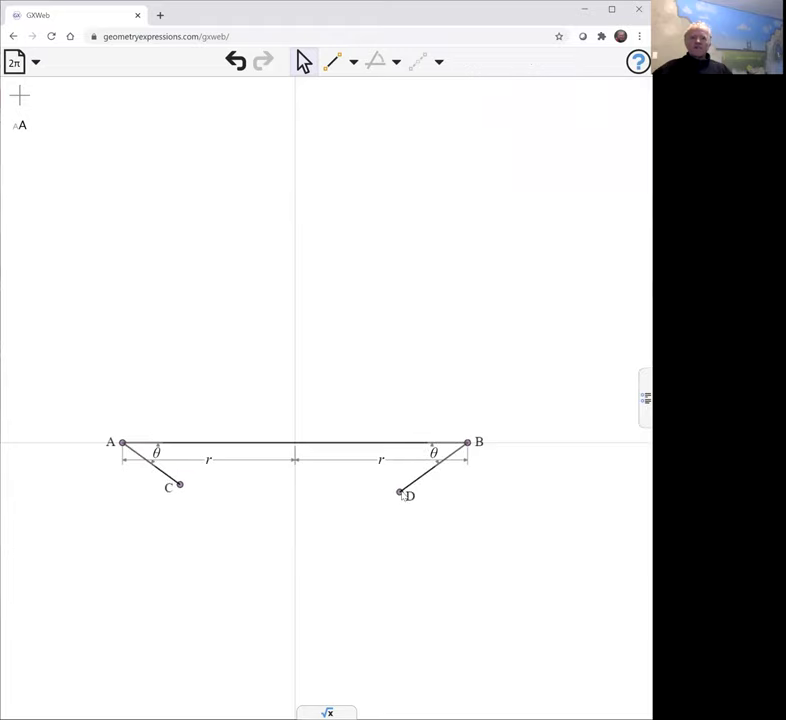
Step: Reposition points D and C and try a distance constraint from C to BD
left_click_drag(400, 492, 373, 519)
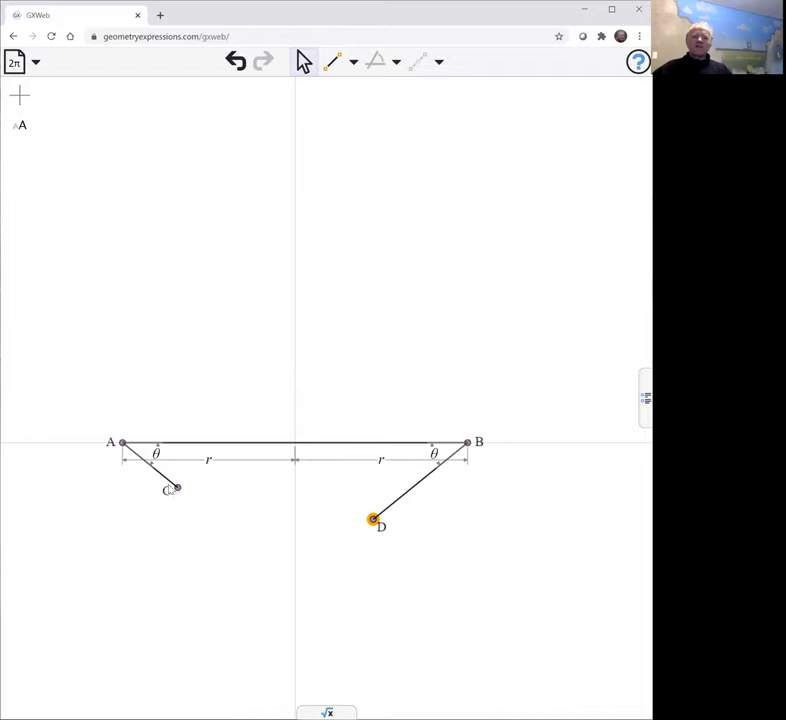
left_click_drag(176, 487, 165, 483)
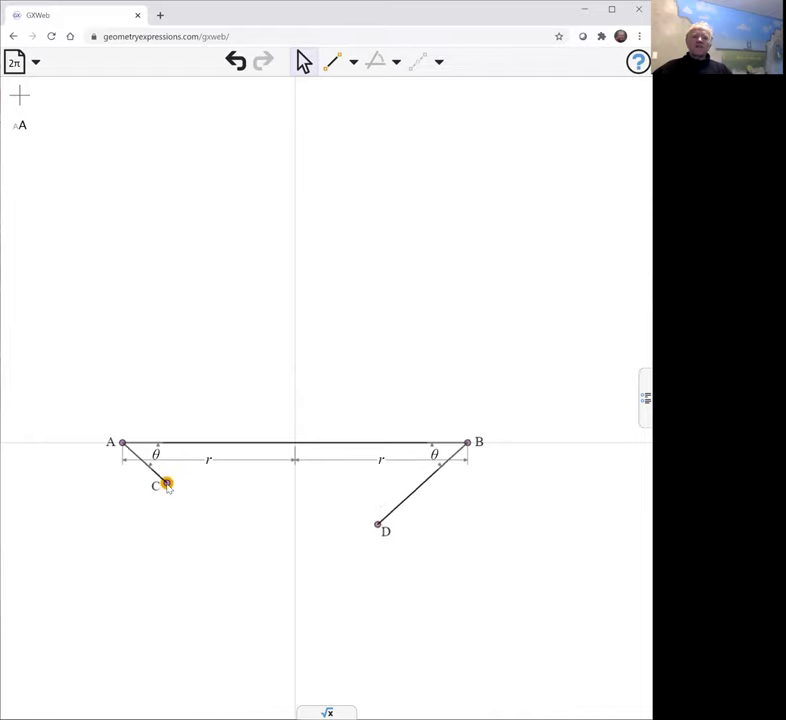
left_click(425, 484)
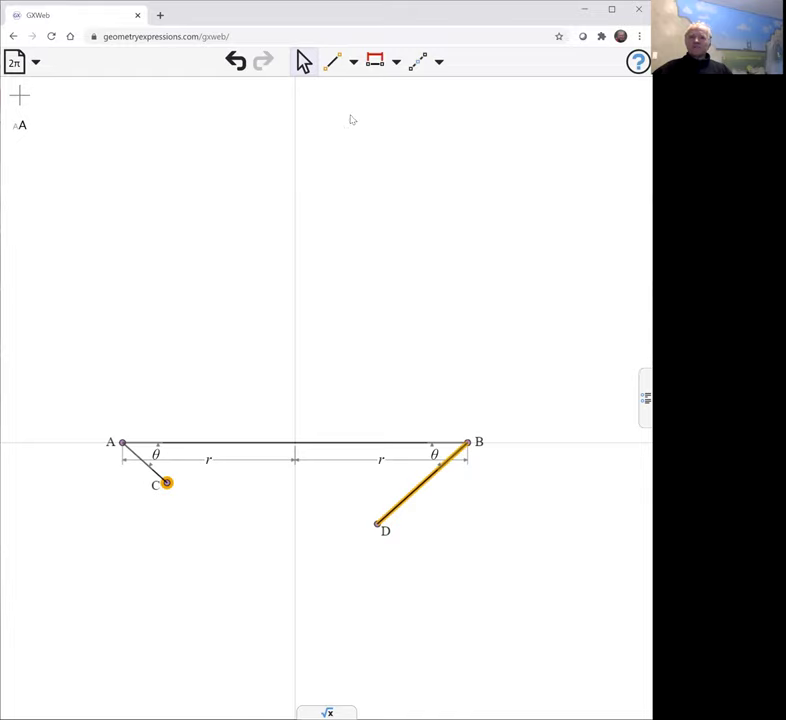
left_click(382, 60)
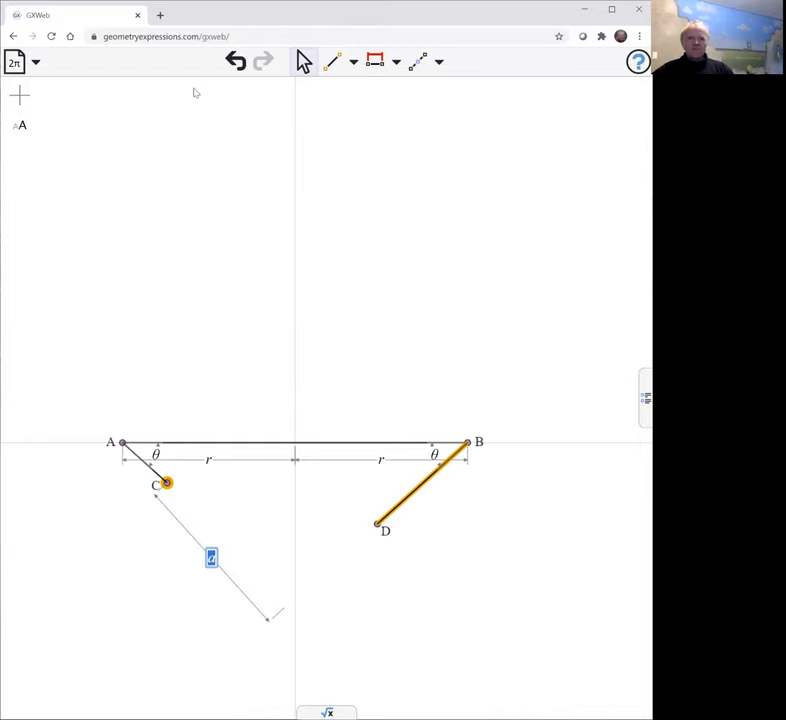
left_click(222, 171)
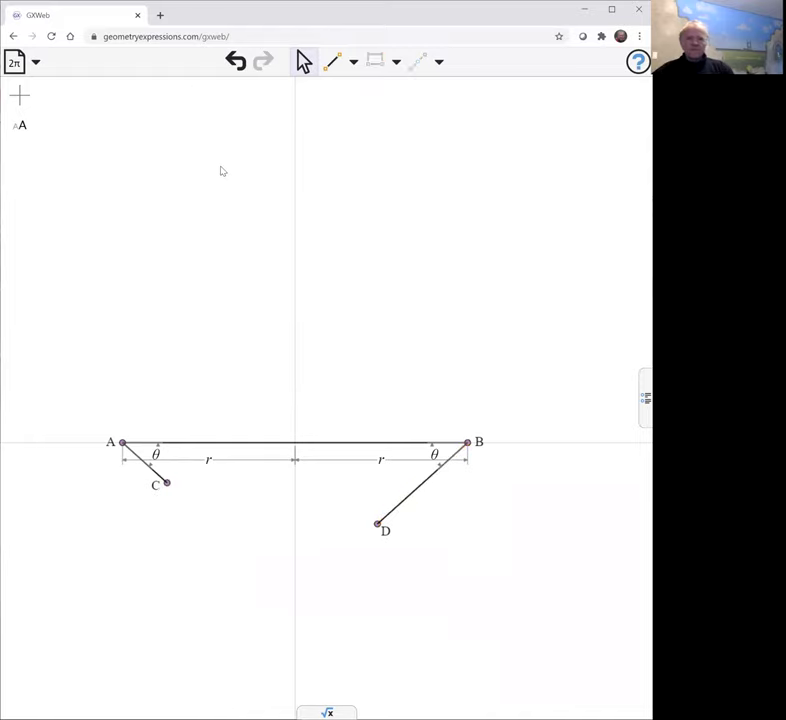
Step: Constrain segment BD to length b and distance AC to length a
left_click(413, 497)
left_click(375, 61)
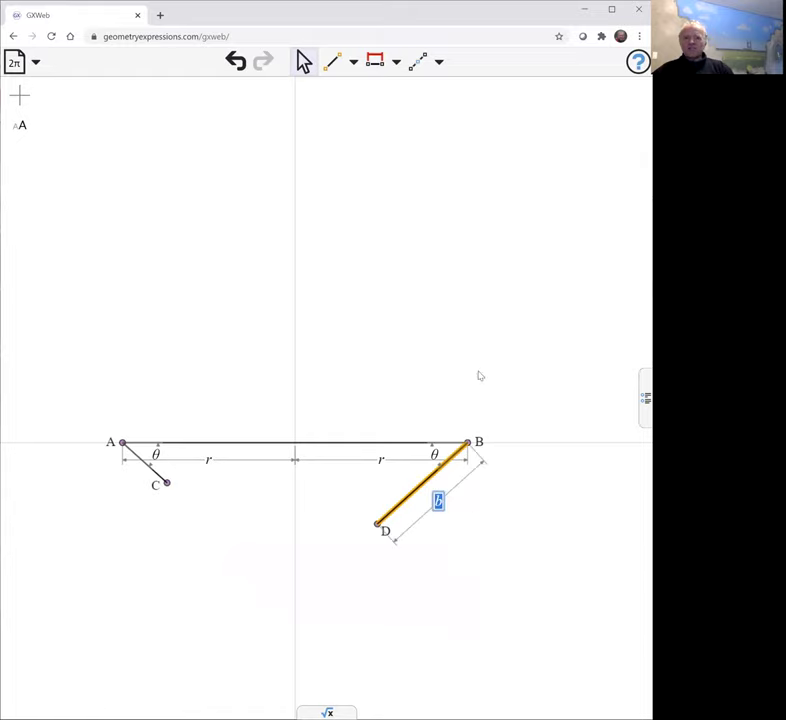
left_click(292, 475)
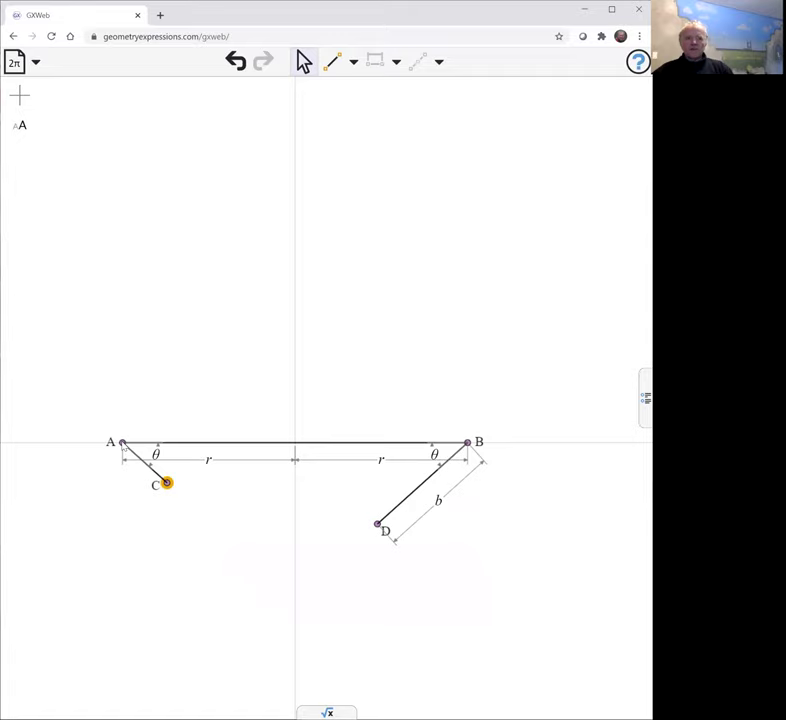
left_click(167, 482)
left_click(122, 442, "shift")
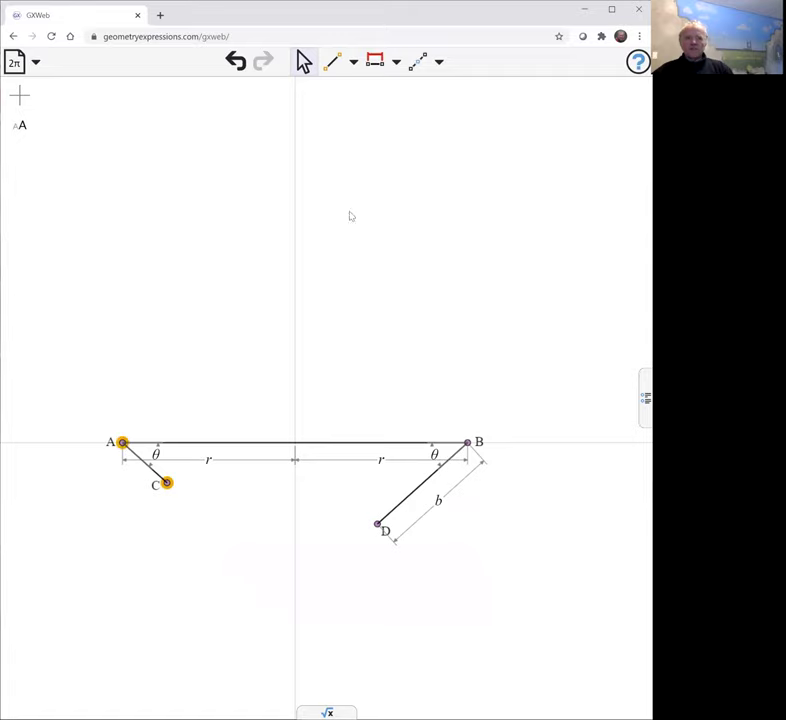
left_click(420, 181)
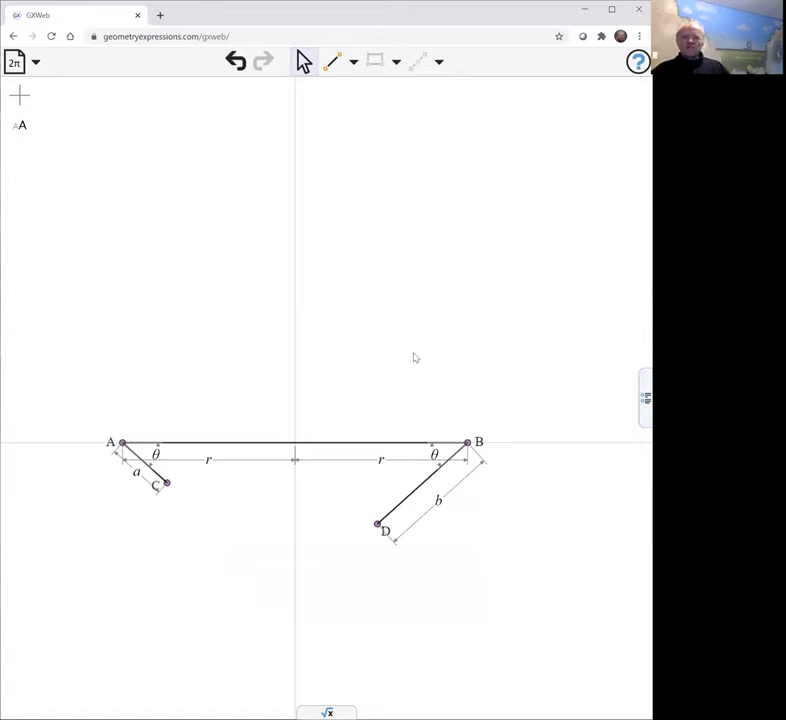
Step: Draw segments CE and ED meeting at E, both constrained to length c
left_click(331, 64)
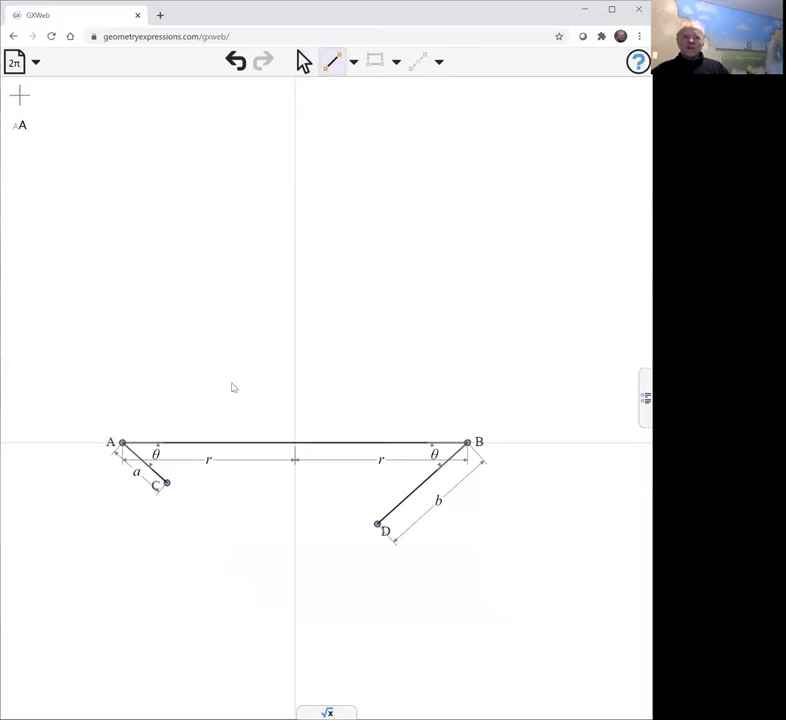
mouse_move(166, 483)
left_mouse_down()
mouse_move(319, 307)
mouse_move(359, 215)
mouse_move(372, 278)
mouse_move(377, 523)
left_mouse_up()
left_click(304, 61)
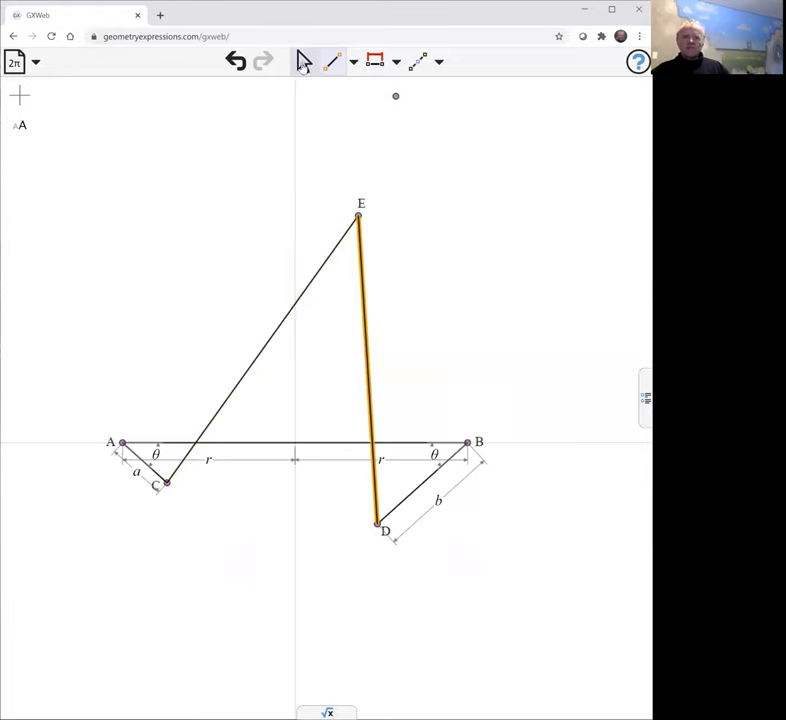
left_click(277, 338)
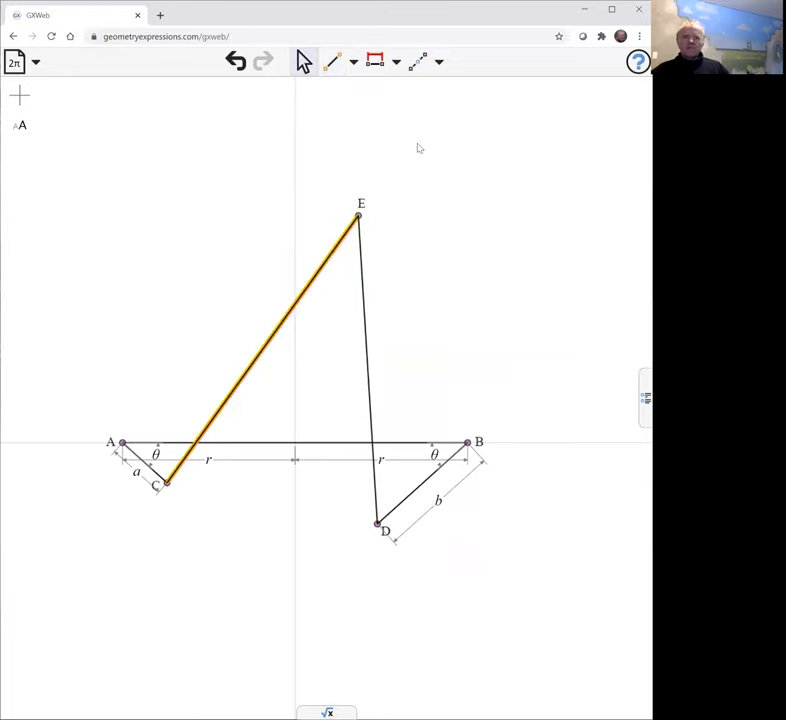
left_click(374, 61)
left_click(392, 315)
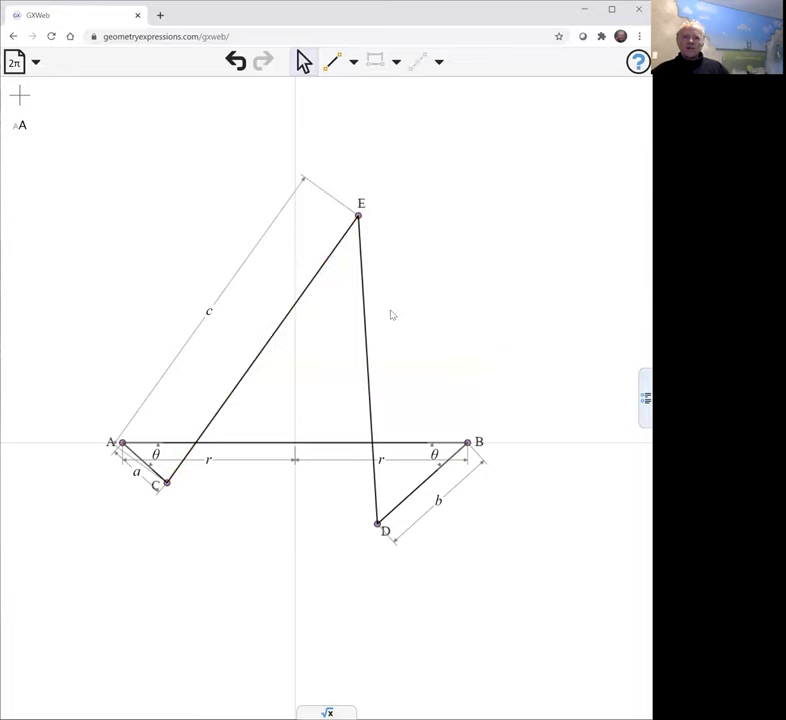
left_click(369, 347)
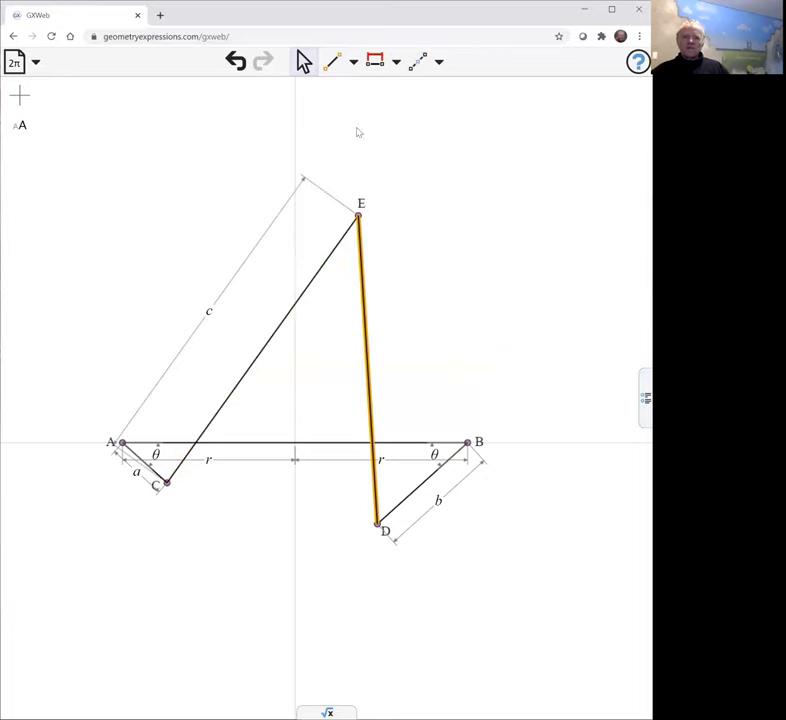
left_click(374, 61)
type("c")
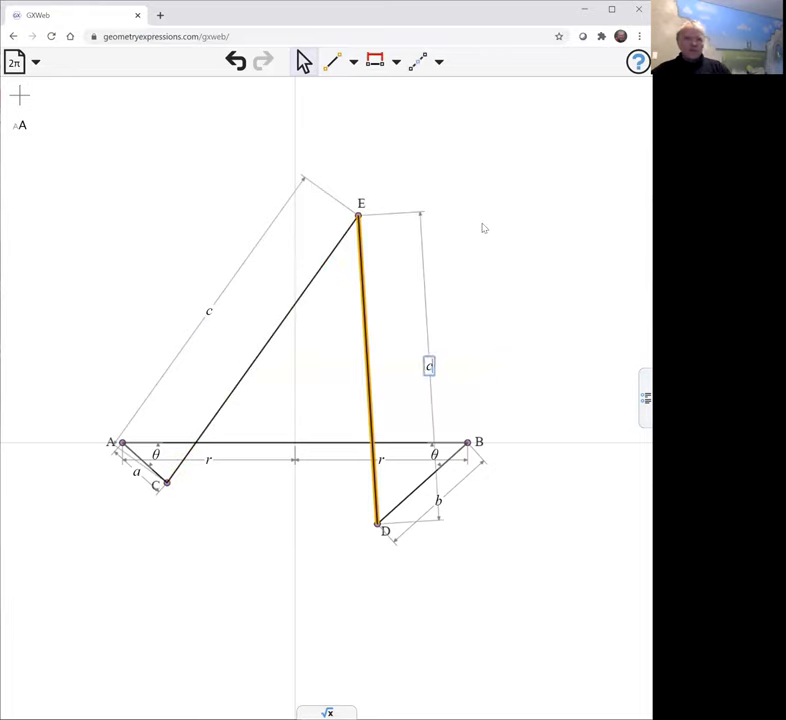
left_click(491, 244)
Step: Mark midpoint F on CE and midpoint G on ED
left_click(266, 324)
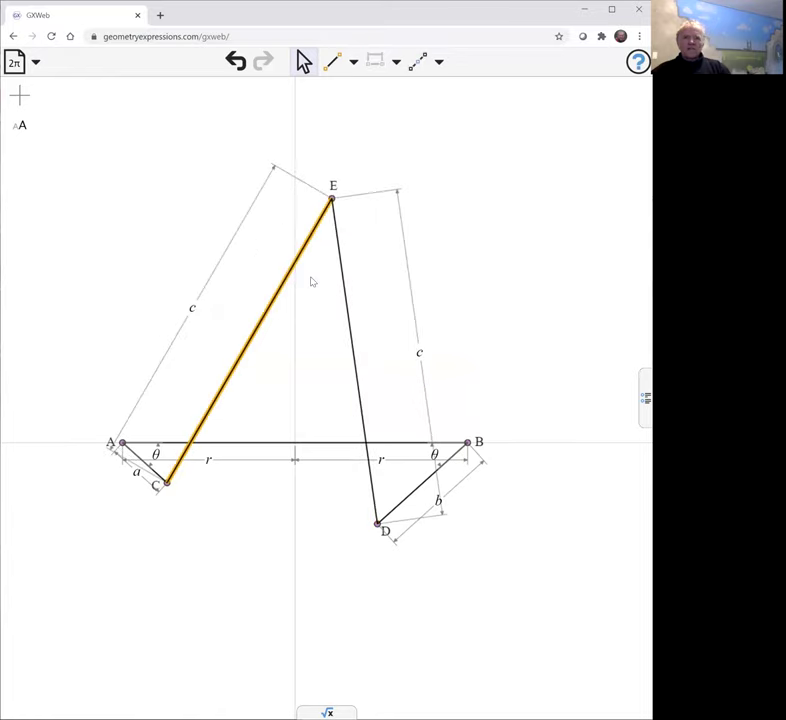
left_click(418, 61)
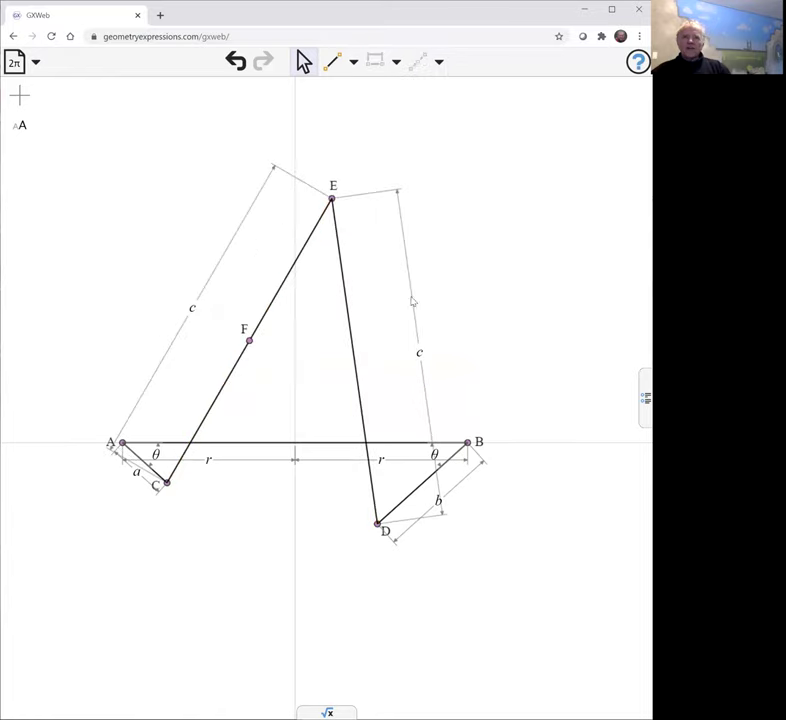
left_click(355, 352)
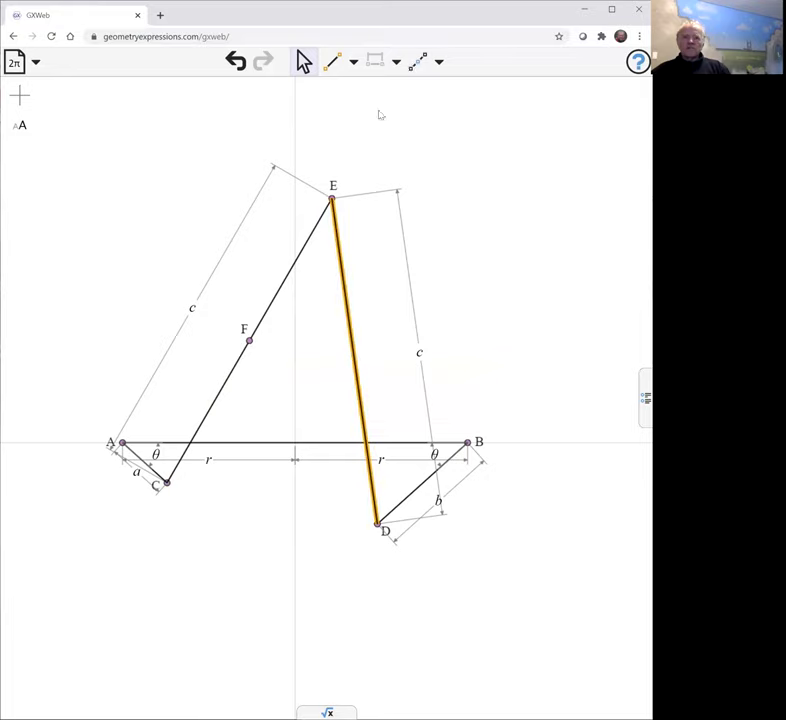
left_click(418, 61)
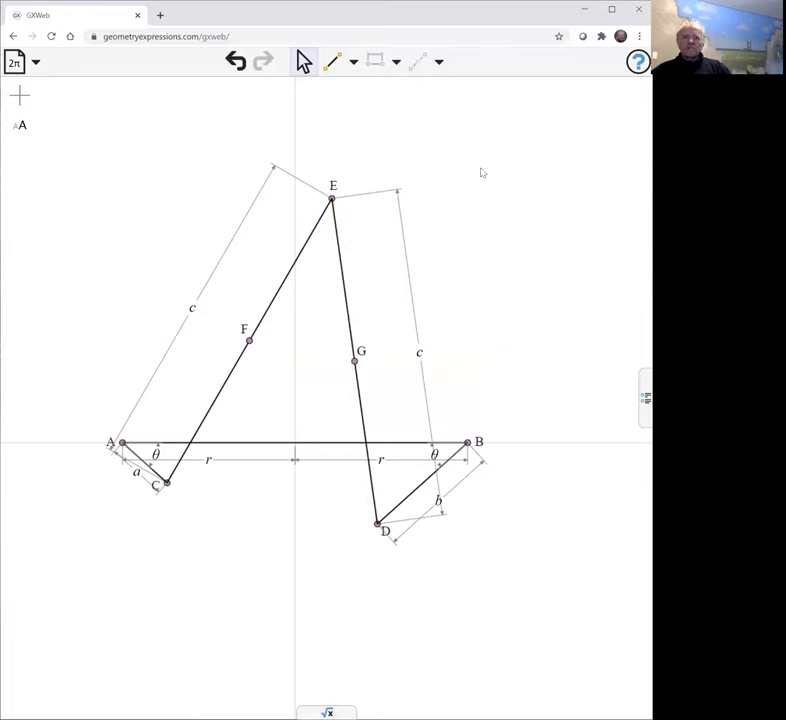
left_click(333, 61)
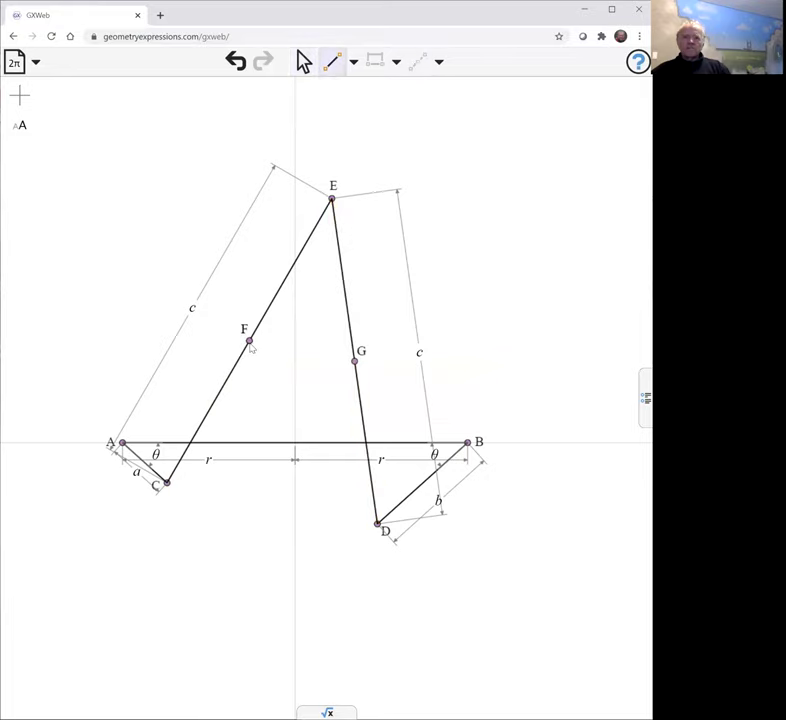
Step: Draw segment FH down to a new point H and connect H to G
left_click_drag(249, 341, 258, 375)
left_click_drag(265, 428, 249, 489)
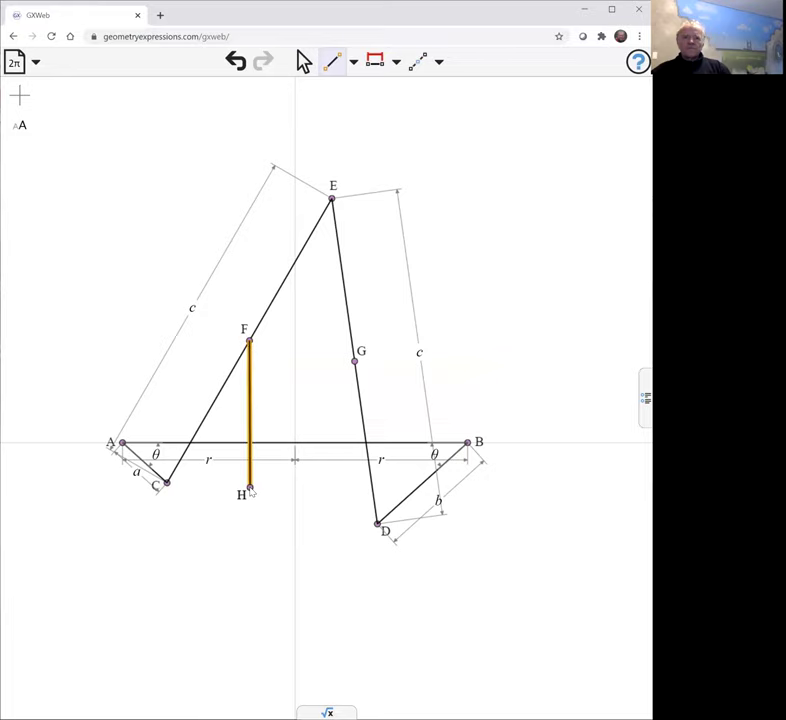
left_click(355, 360)
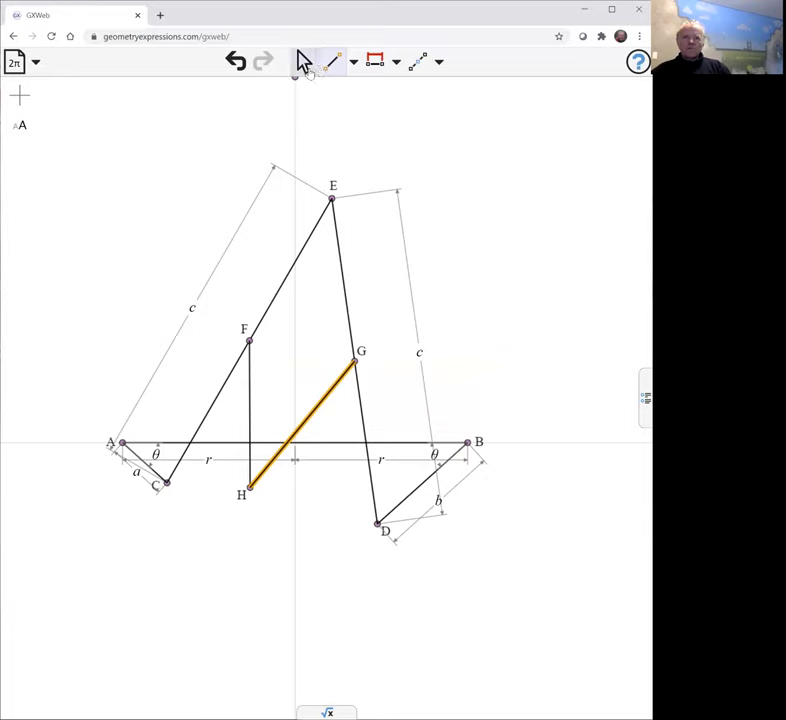
left_click(302, 62)
Step: Constrain both FH and HG to length c/2
left_click(248, 399)
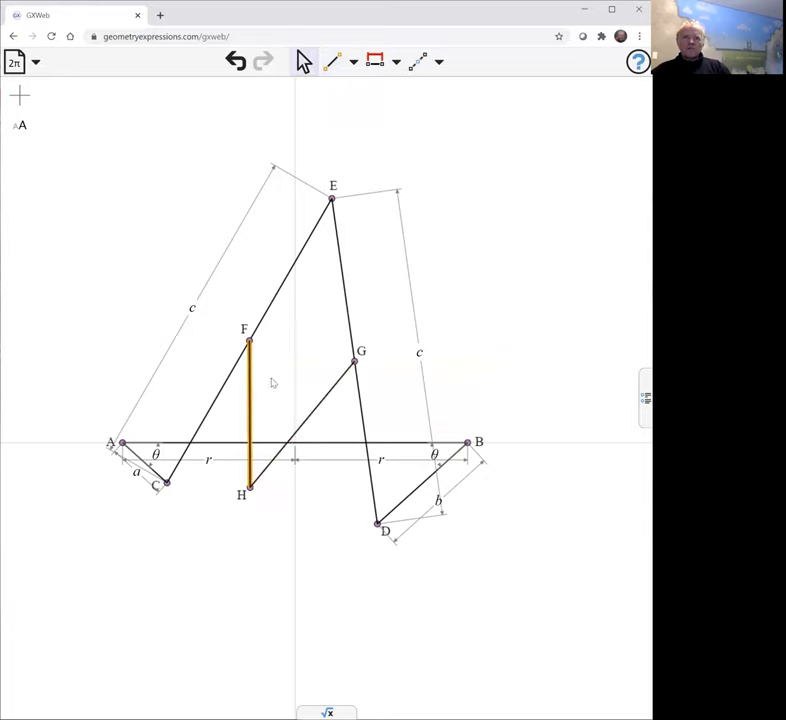
left_click(375, 64)
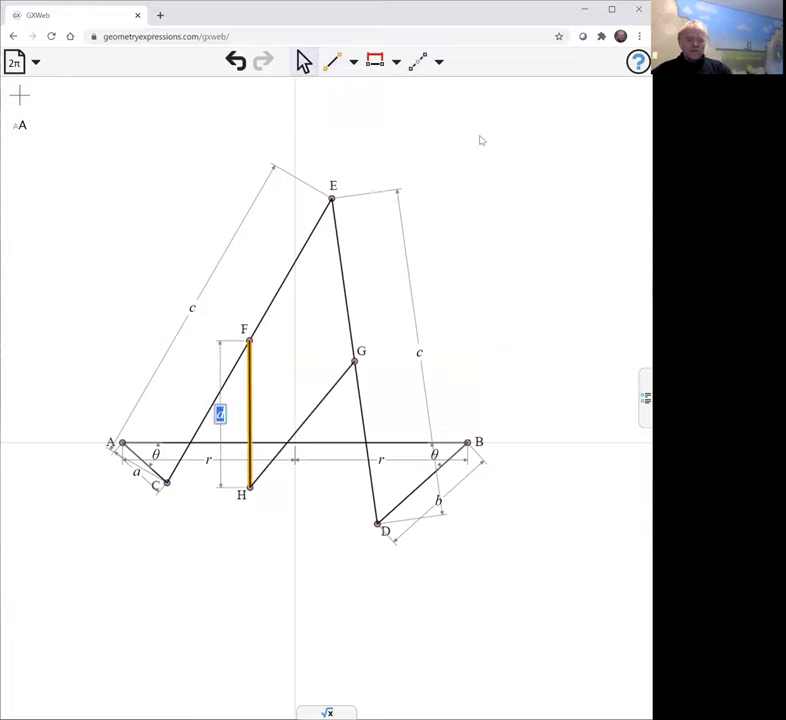
type("c/2")
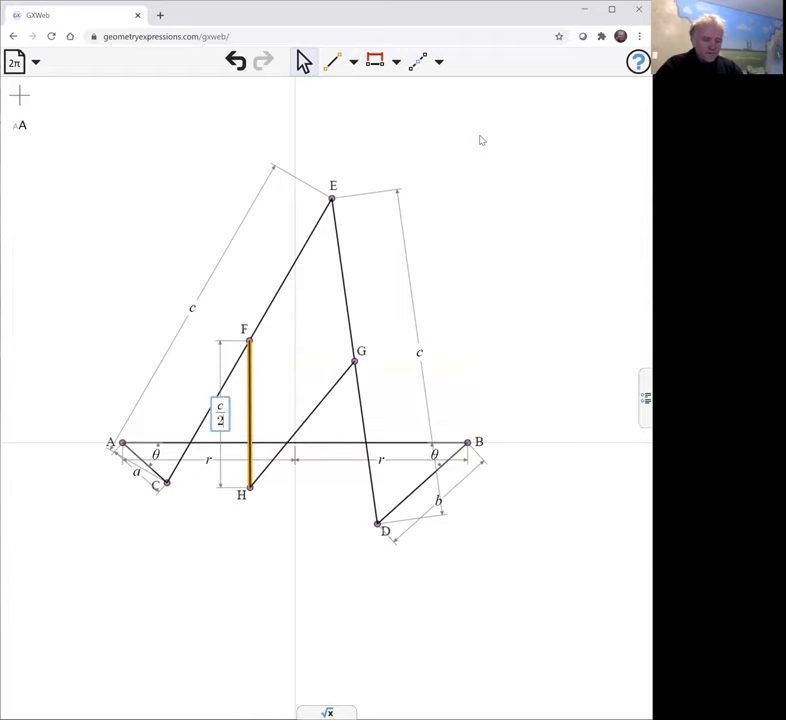
left_click(480, 140)
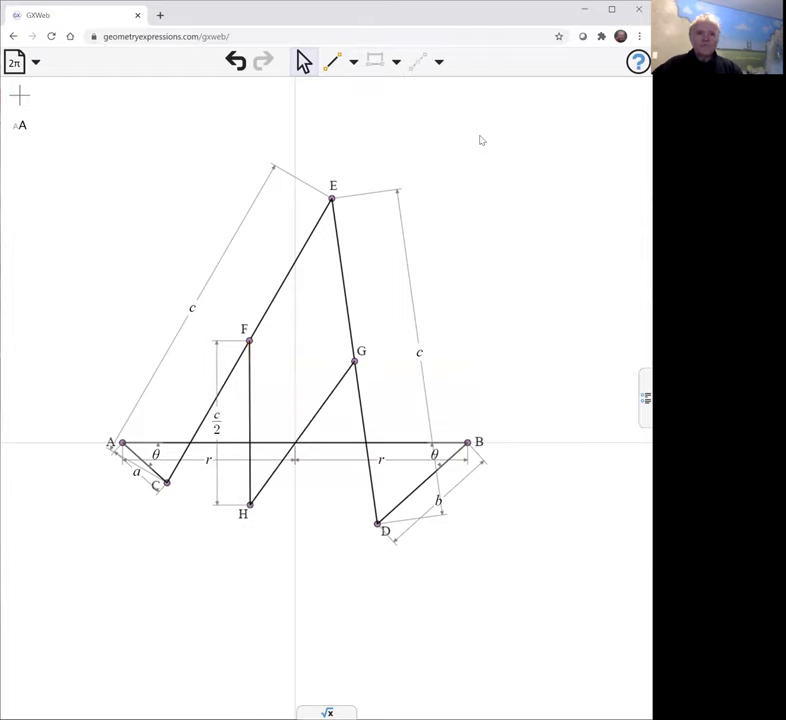
left_click(289, 462)
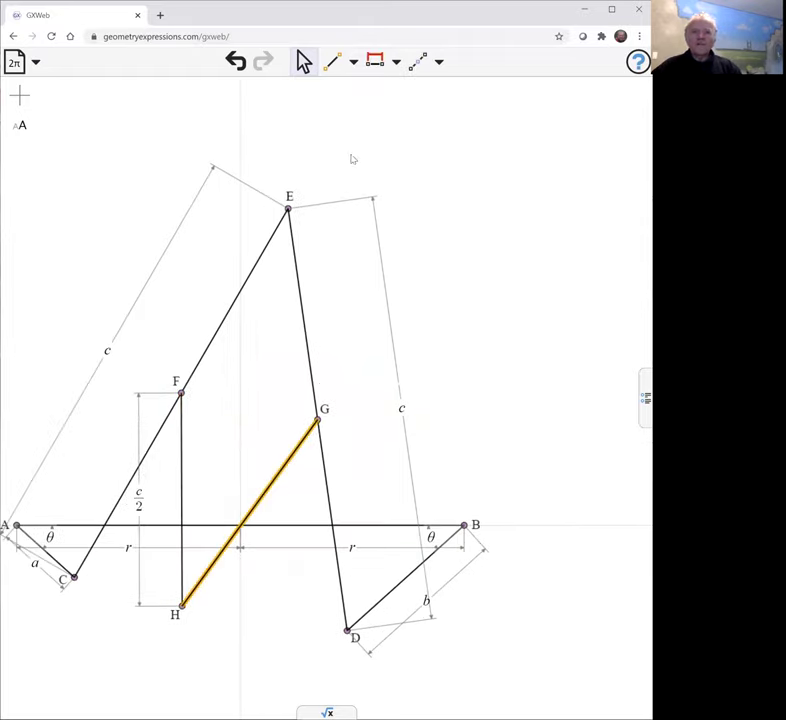
left_click(375, 62)
type("c/")
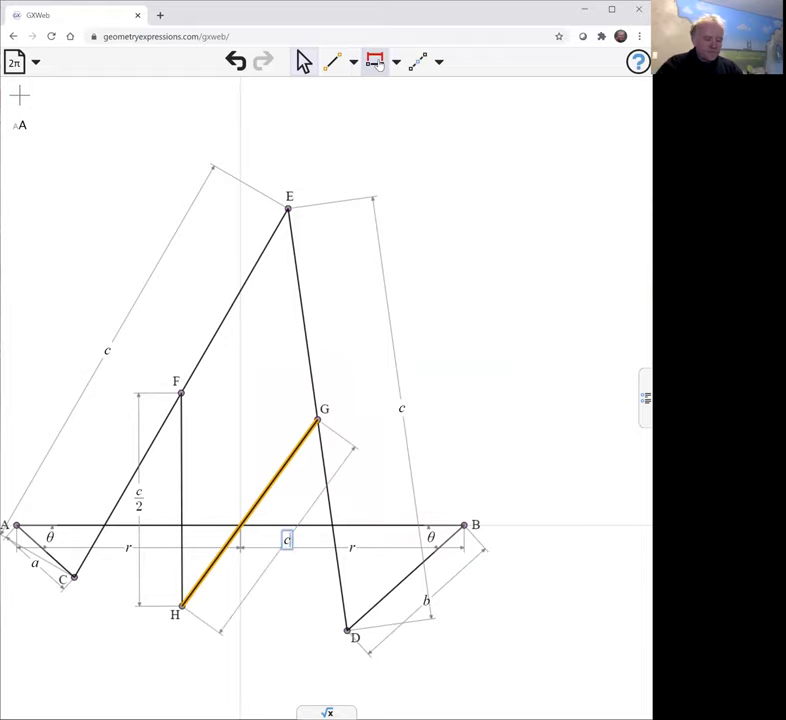
type("2")
key("Return")
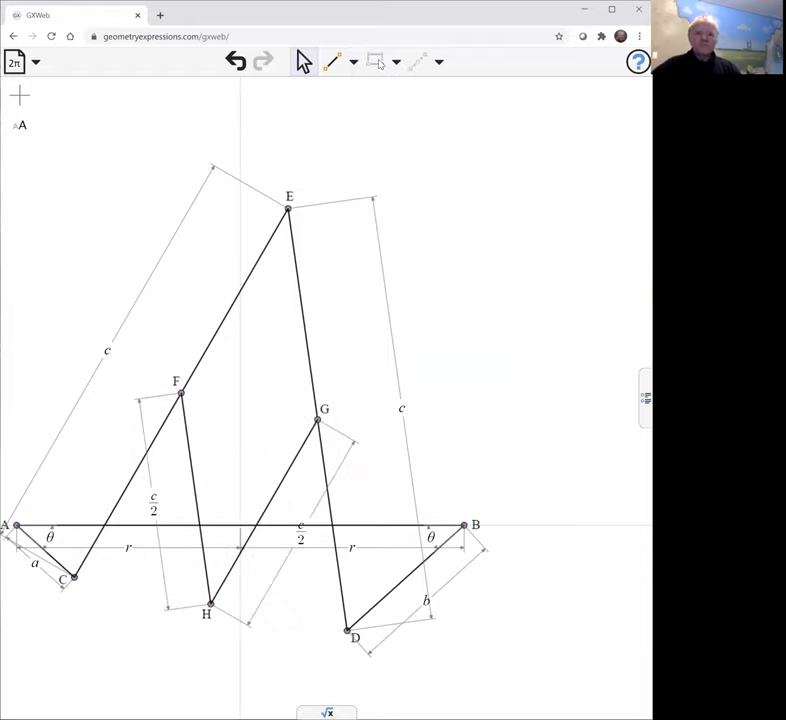
scroll(525, 258, "down", 2)
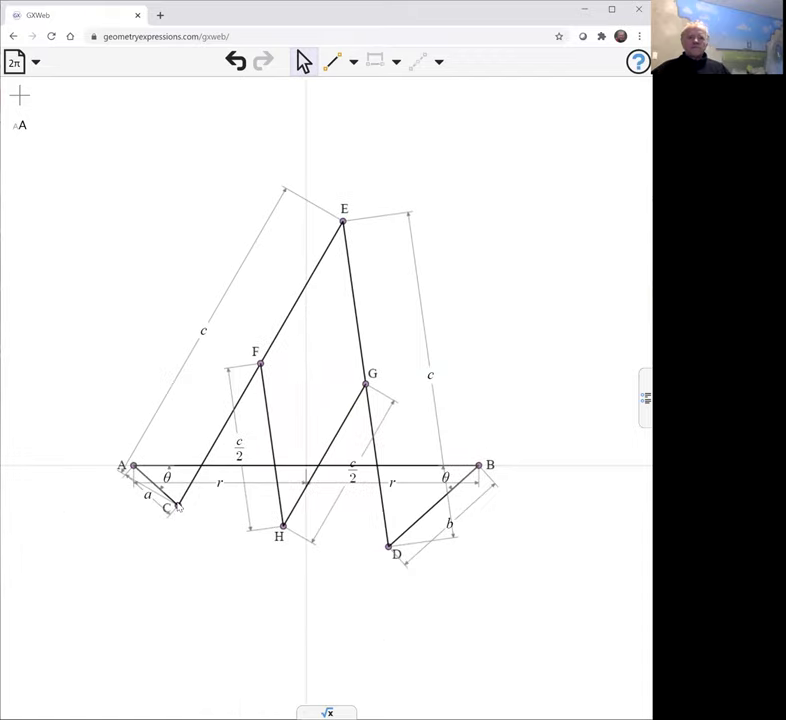
Step: Drag C up and left so the linkage stands upright with E on top, then select H
left_click_drag(178, 514, 250, 560)
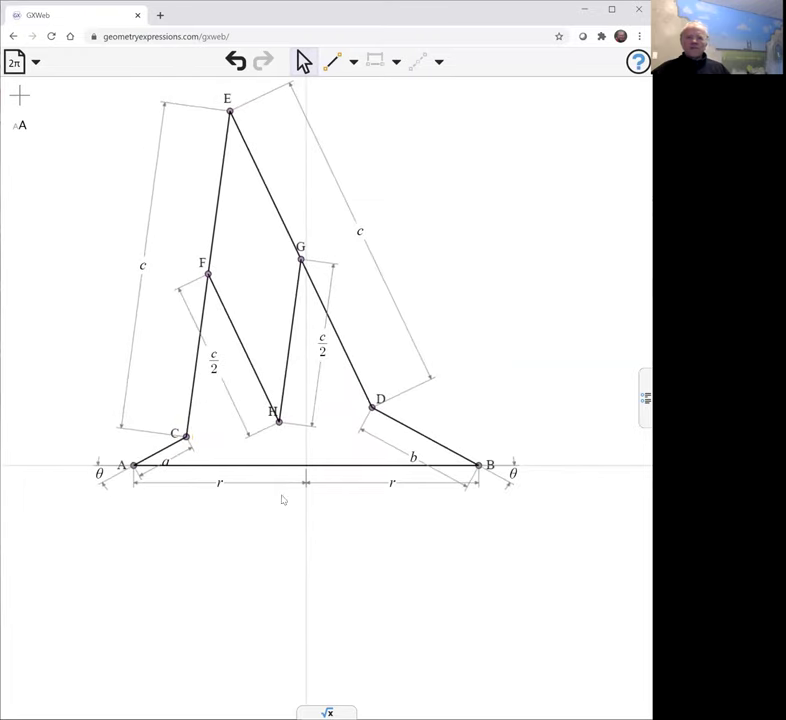
left_click(280, 423)
Step: Create the locus of H as θ varies, giving a red vertical ellipse
left_click(438, 62)
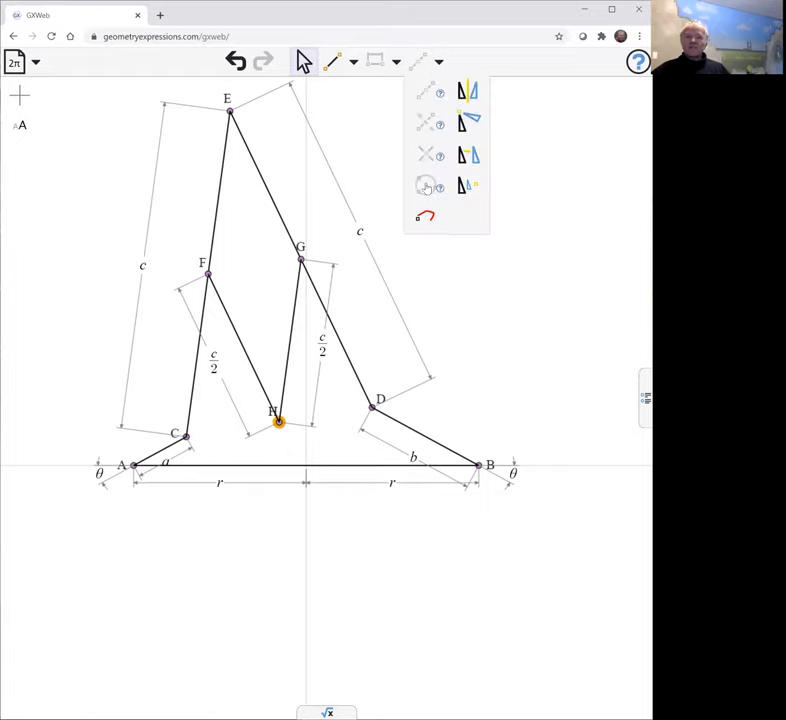
mouse_move(423, 234)
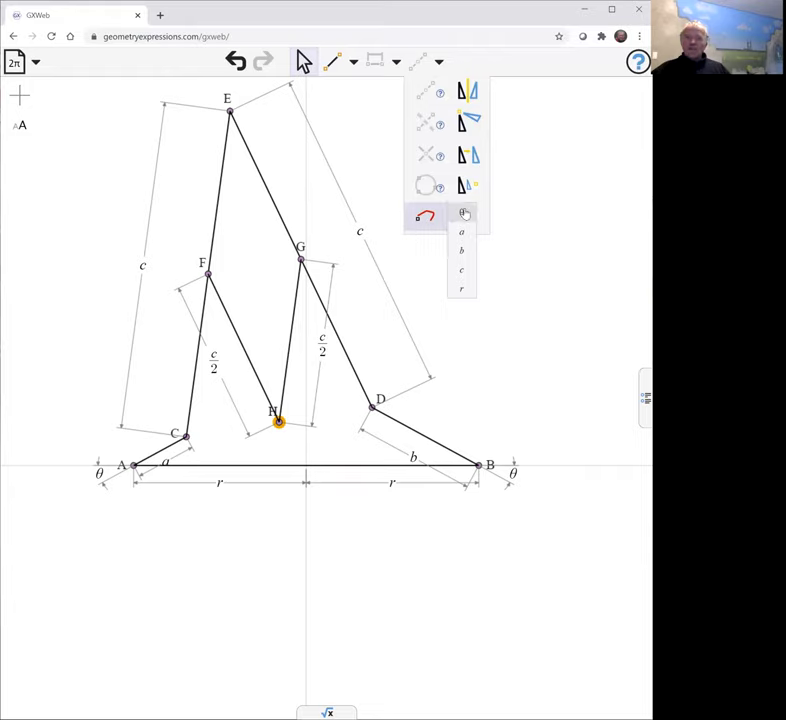
left_click(464, 213)
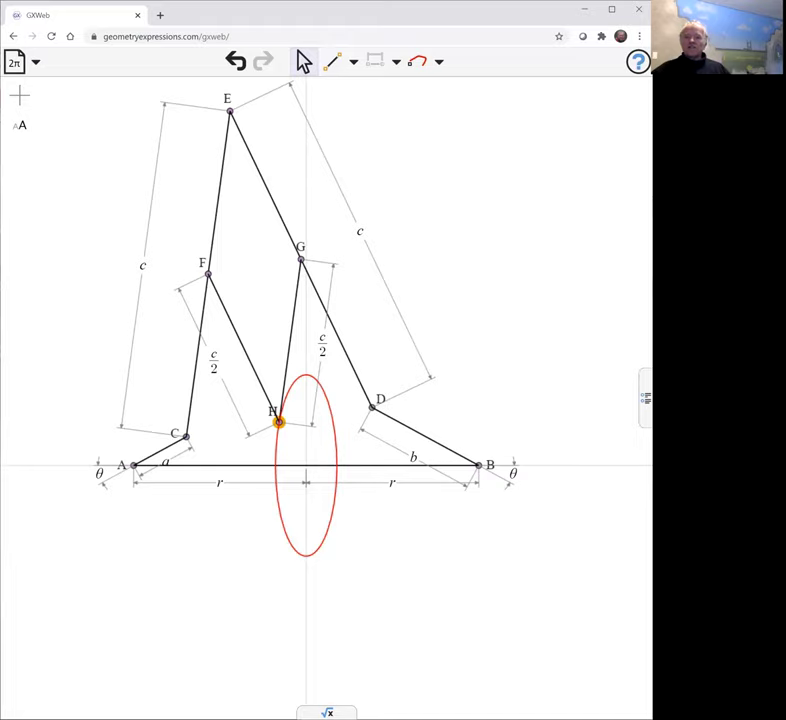
Step: Animate θ to drive H around the ellipse, stopping at θ = 3.435, and shift the view up
left_click(645, 398)
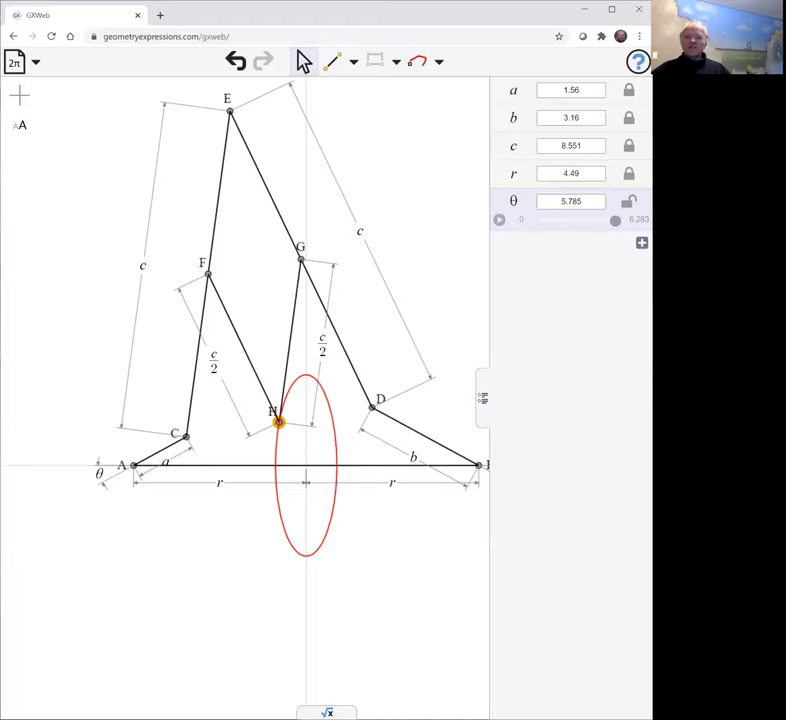
left_click(499, 221)
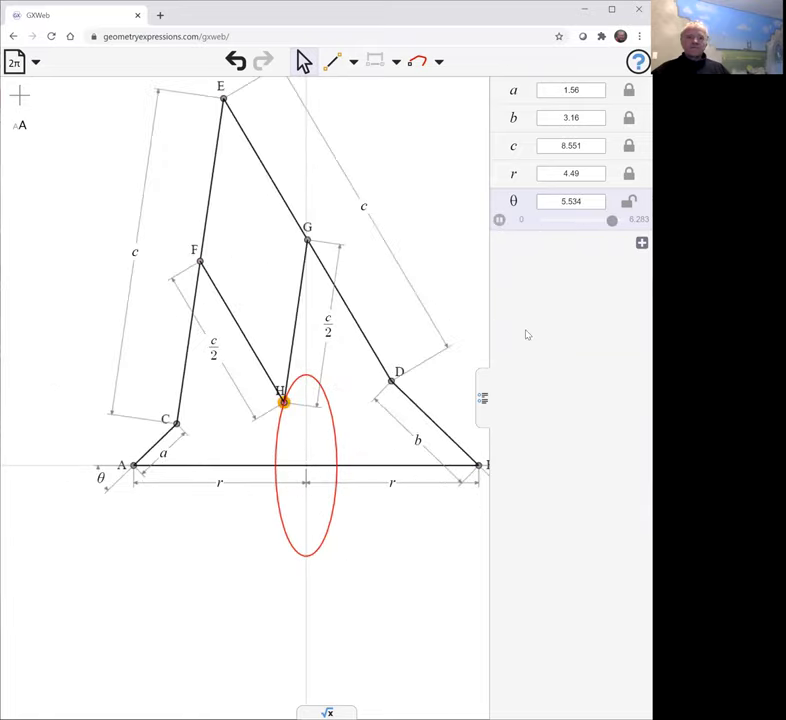
left_click(499, 221)
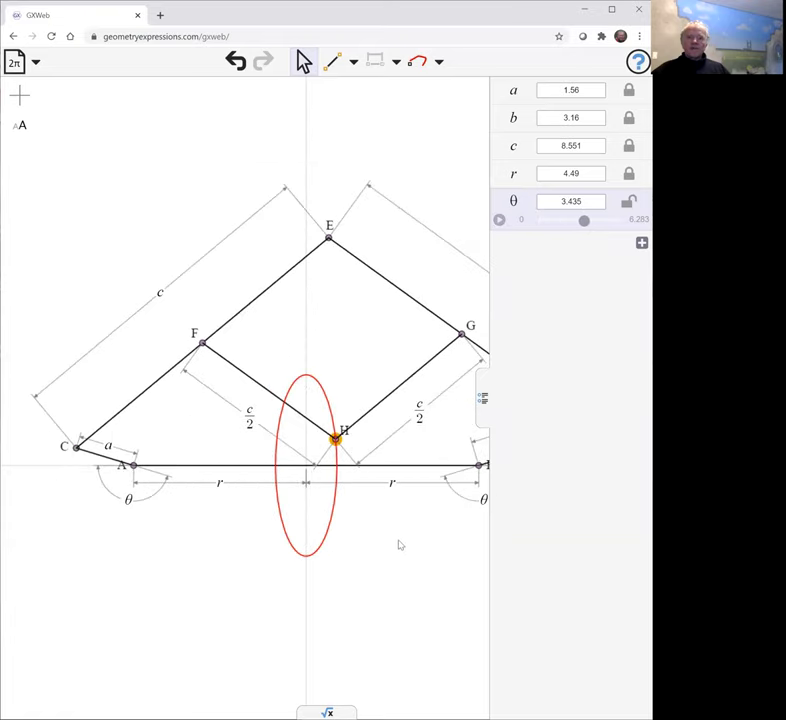
left_click_drag(406, 538, 388, 393)
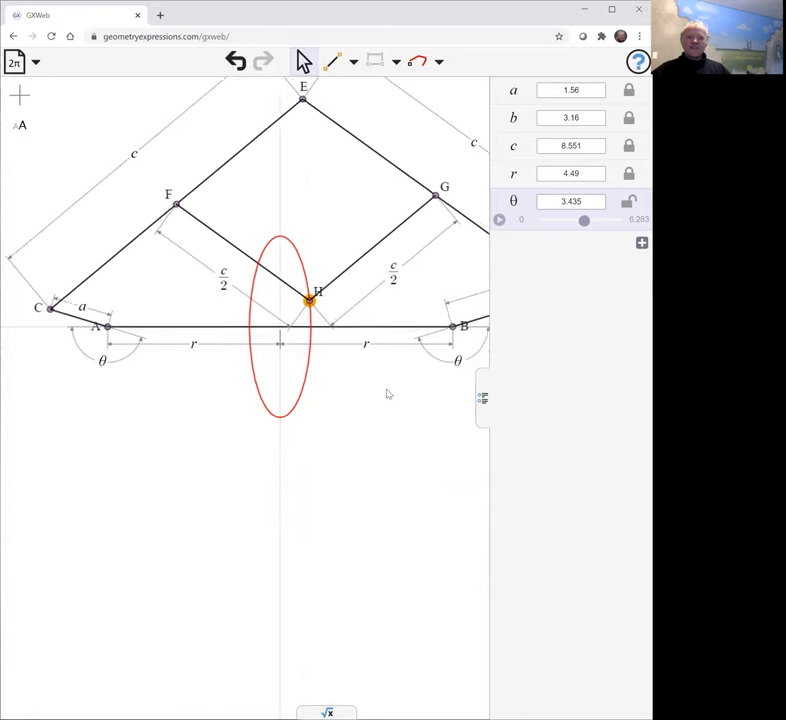
Step: Enter equation(K0) to display the ellipse's implicit equation in X, Y, a and b
left_click(327, 712)
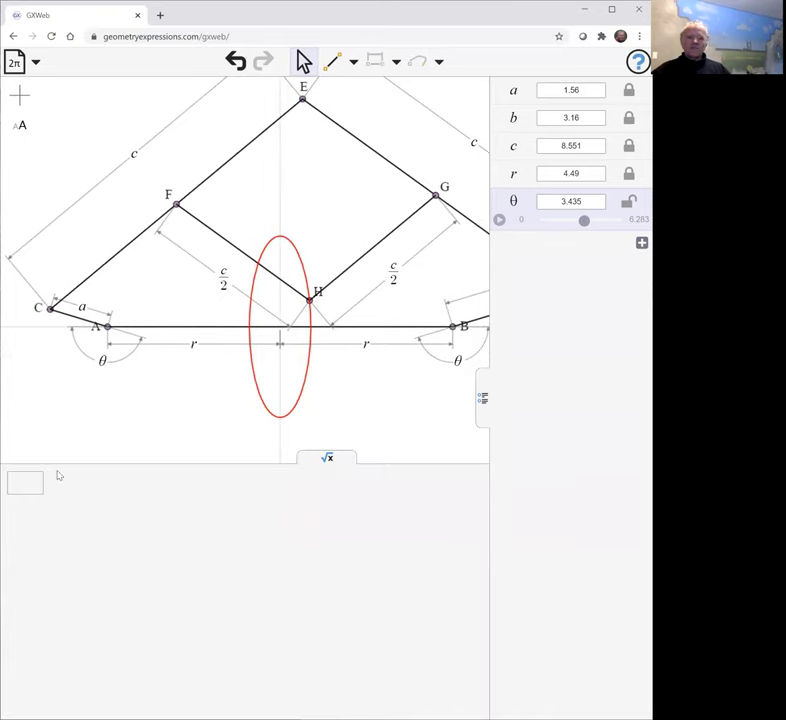
left_click(23, 480)
type("e")
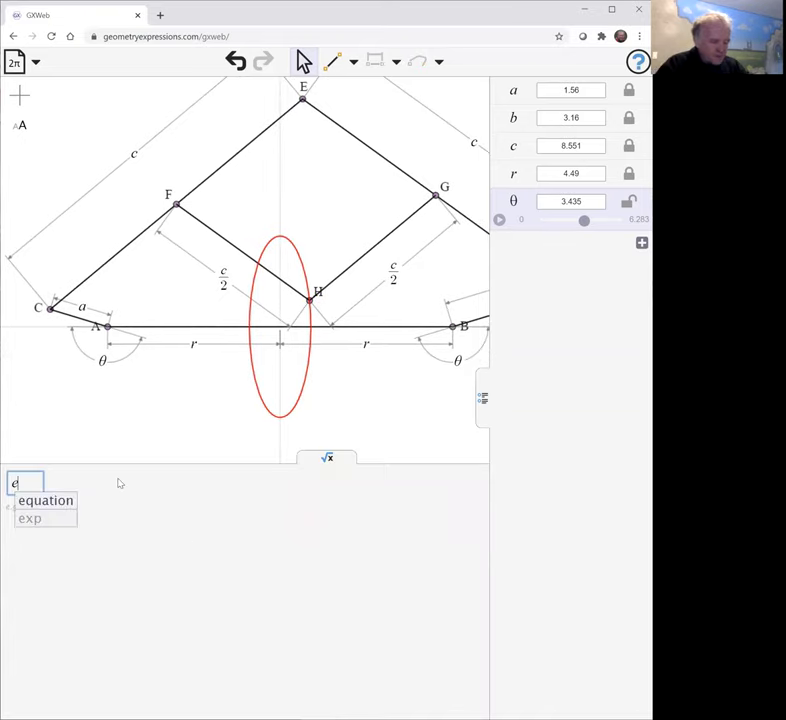
type("quat")
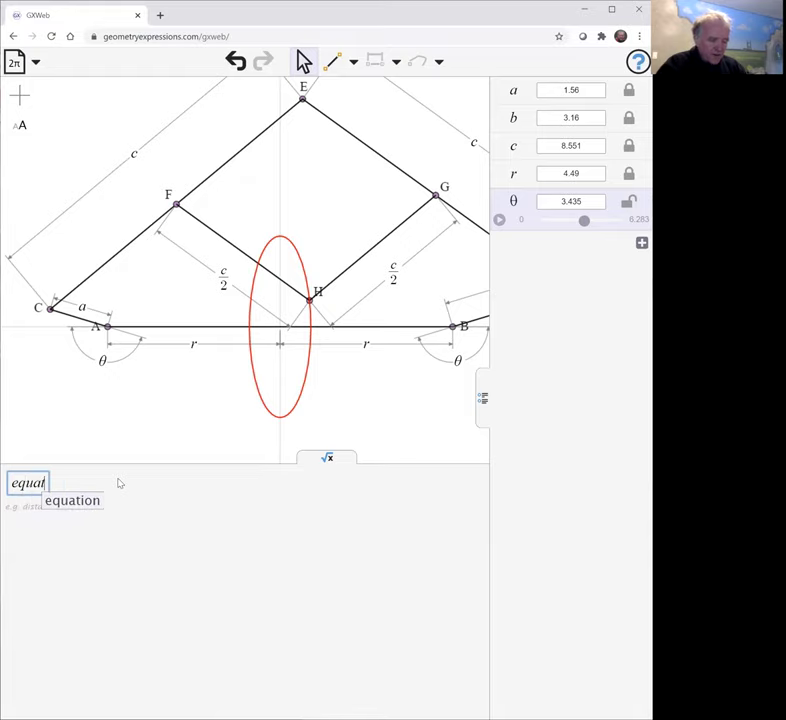
type("ion(")
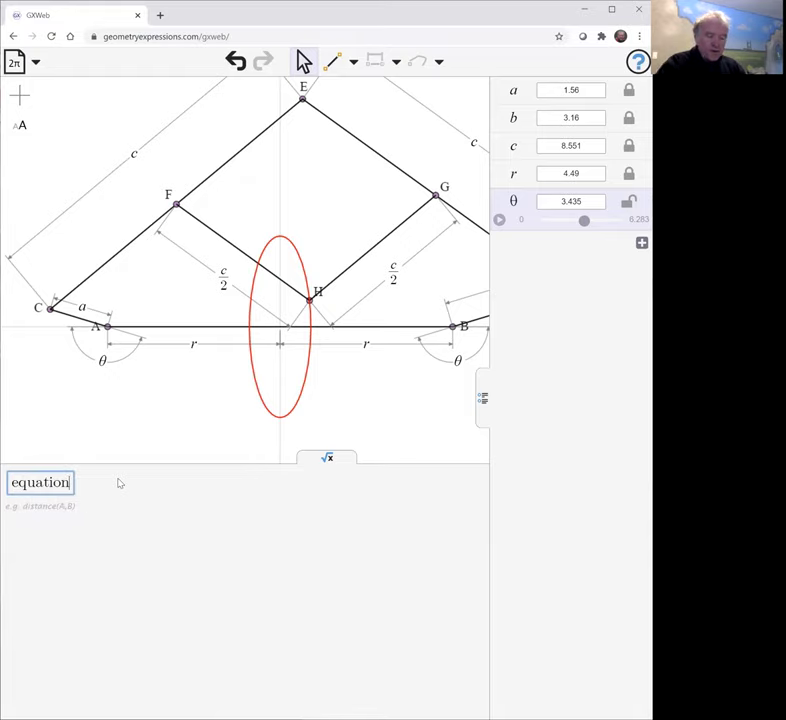
left_click(254, 379)
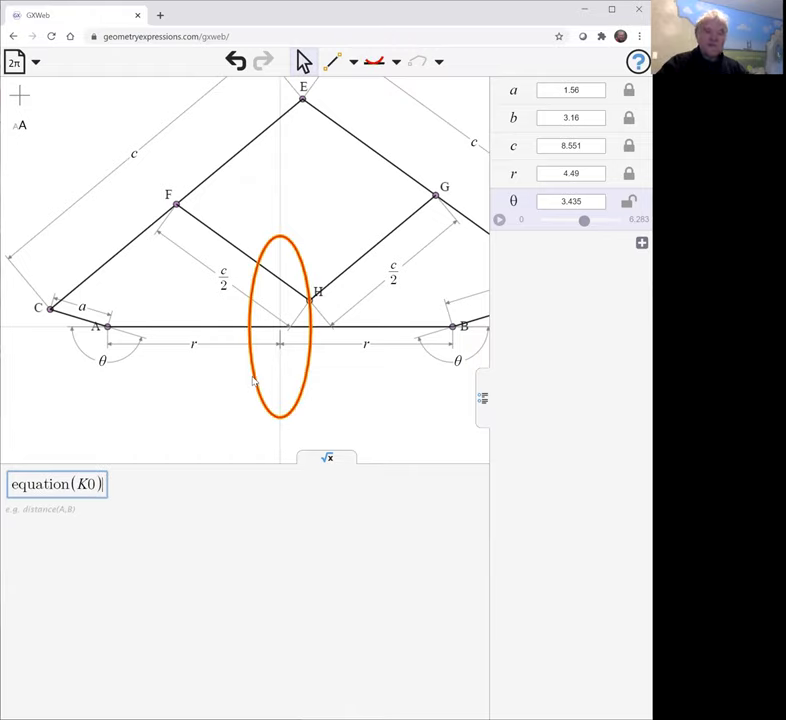
key("Return")
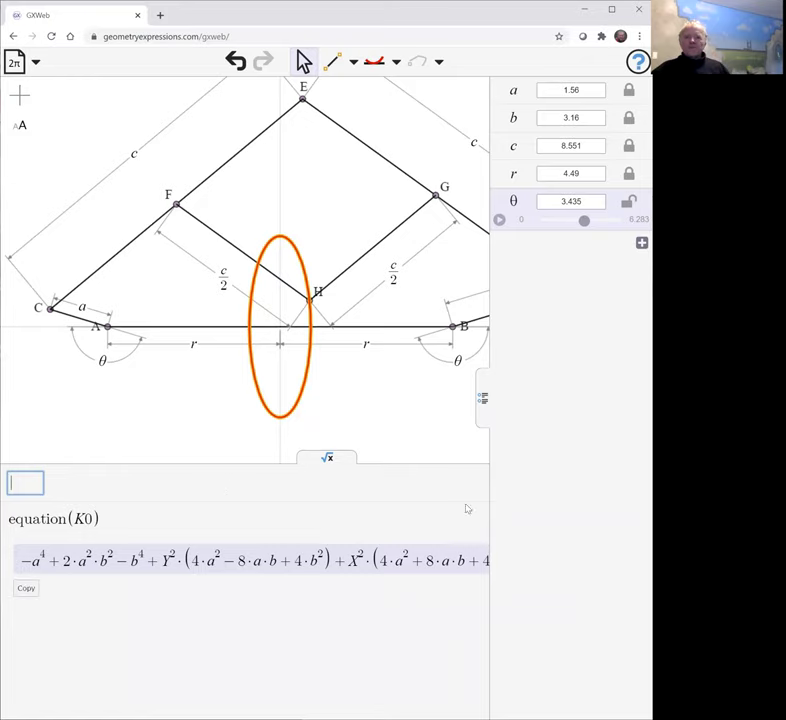
left_click(481, 400)
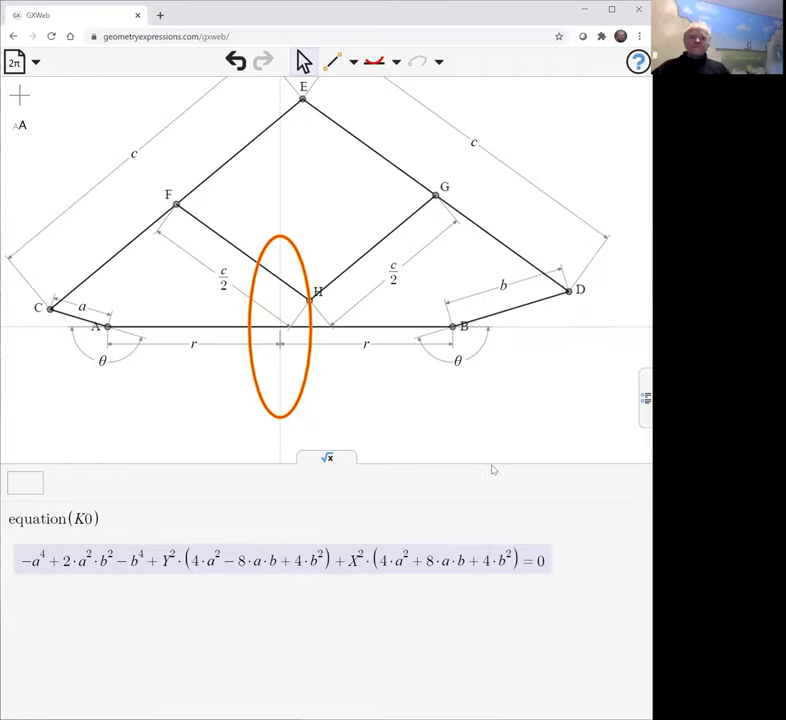
mouse_move(268, 558)
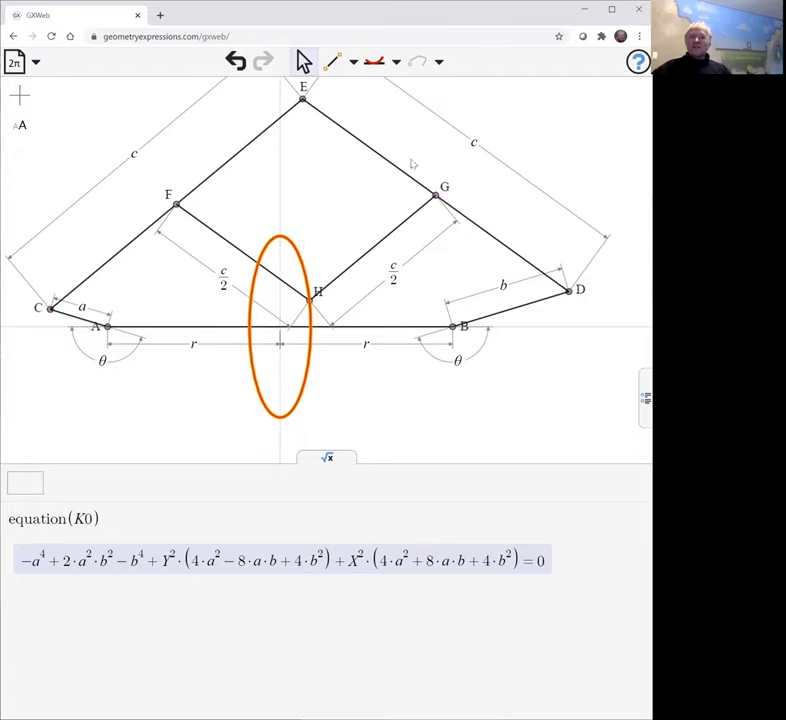
mouse_move(576, 571)
Step: Show the variables again and drag c's slider to lengthen c
left_click(645, 397)
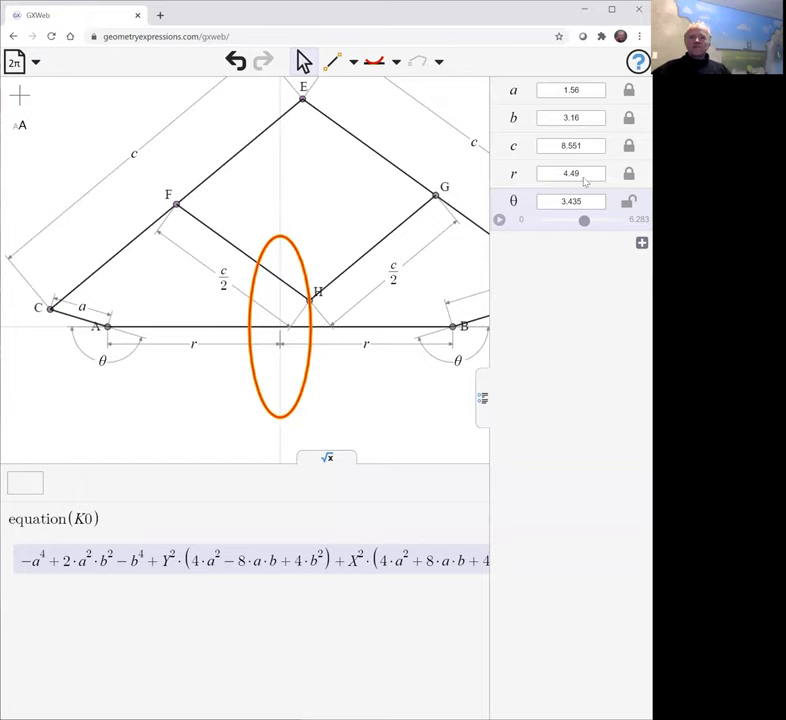
left_click(555, 146)
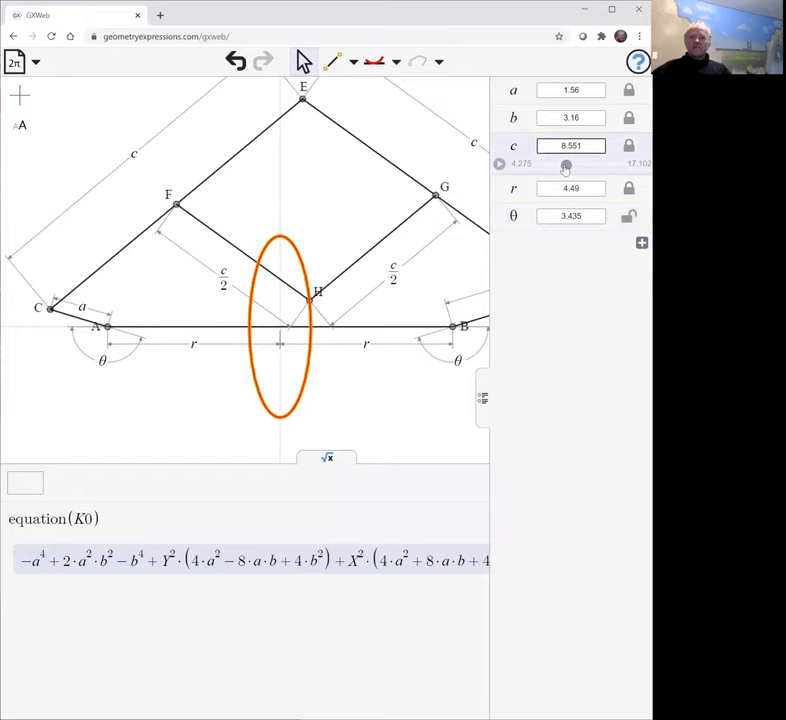
left_click_drag(566, 168, 582, 186)
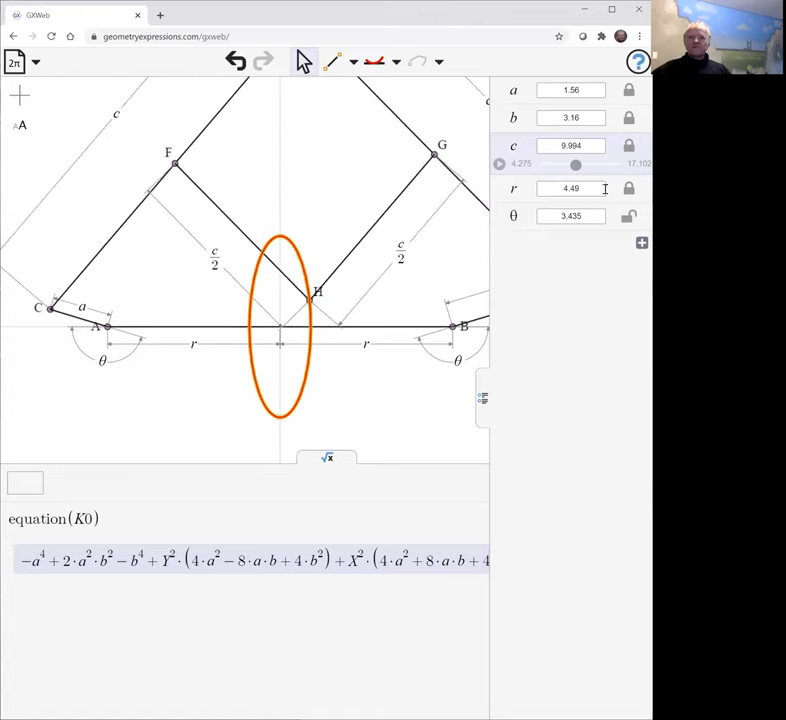
Step: Reduce r to 3.972, bring c to 10.541 and b to 3.469, then deselect the ellipse
left_click(528, 117)
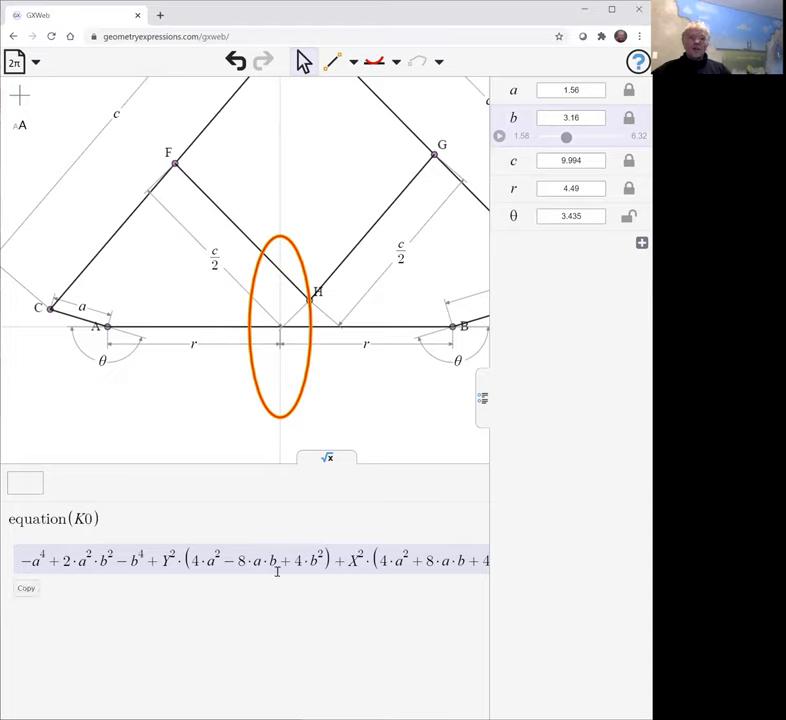
left_click(554, 192)
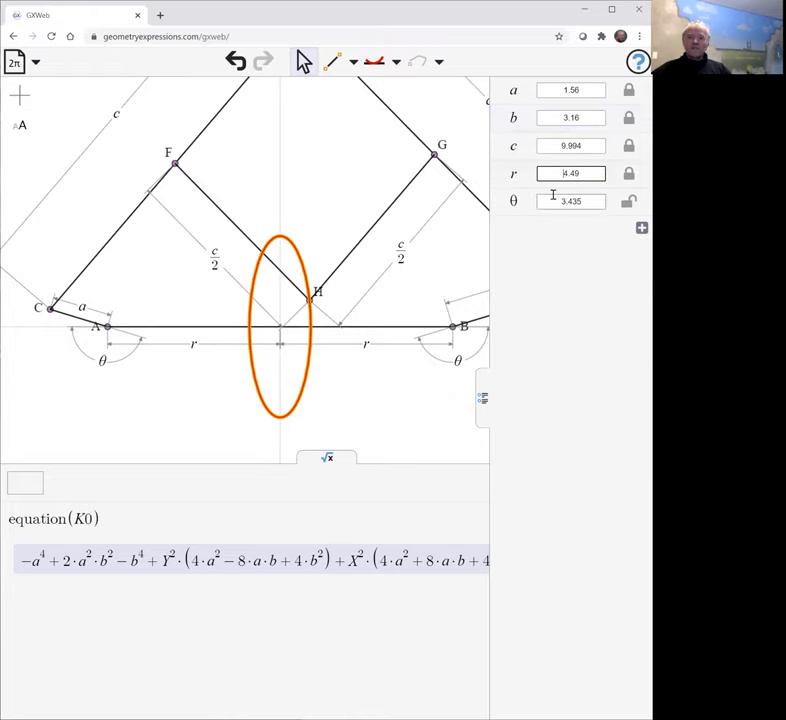
left_click(531, 176)
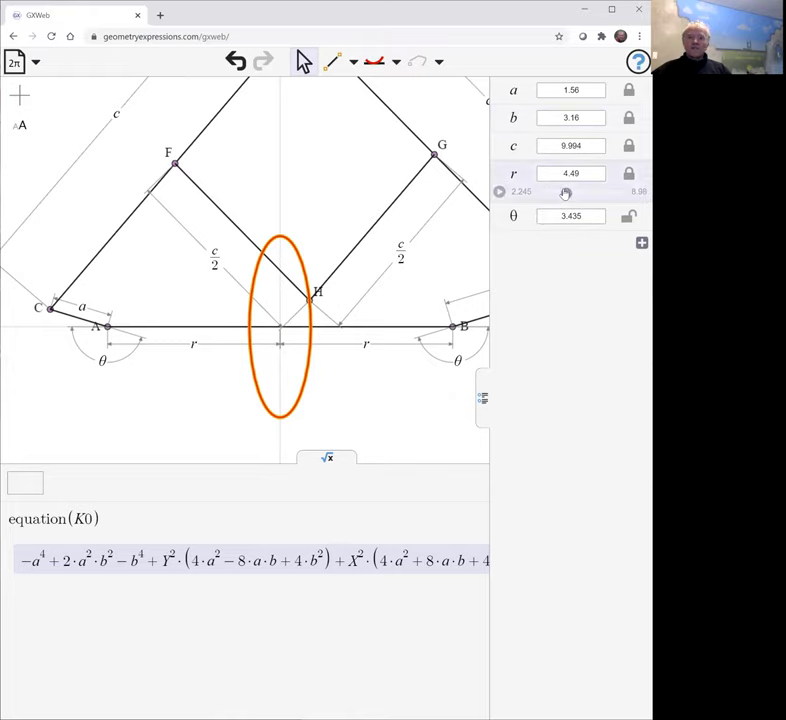
mouse_move(565, 193)
left_mouse_down()
mouse_move(556, 194)
mouse_move(565, 195)
left_mouse_up()
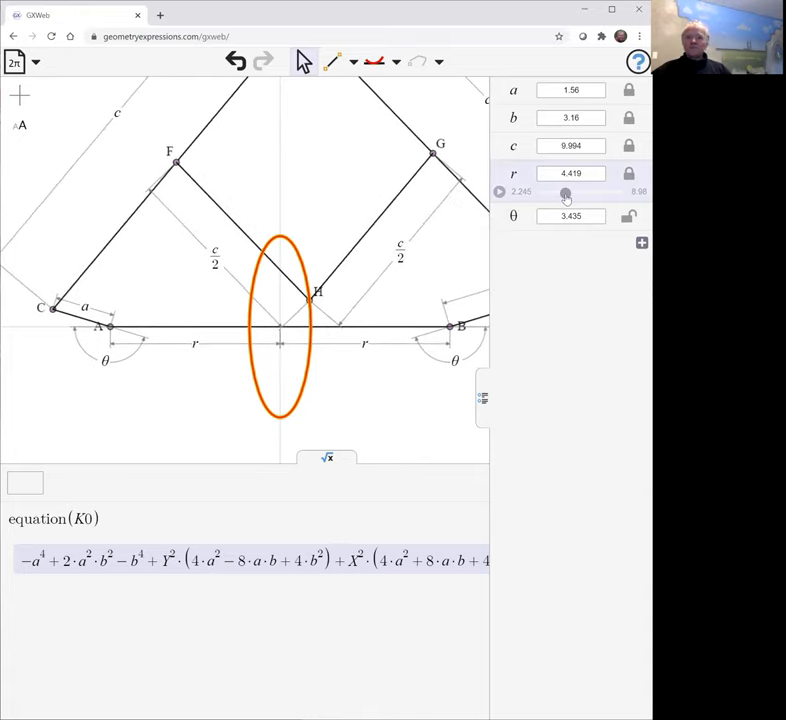
left_click(545, 147)
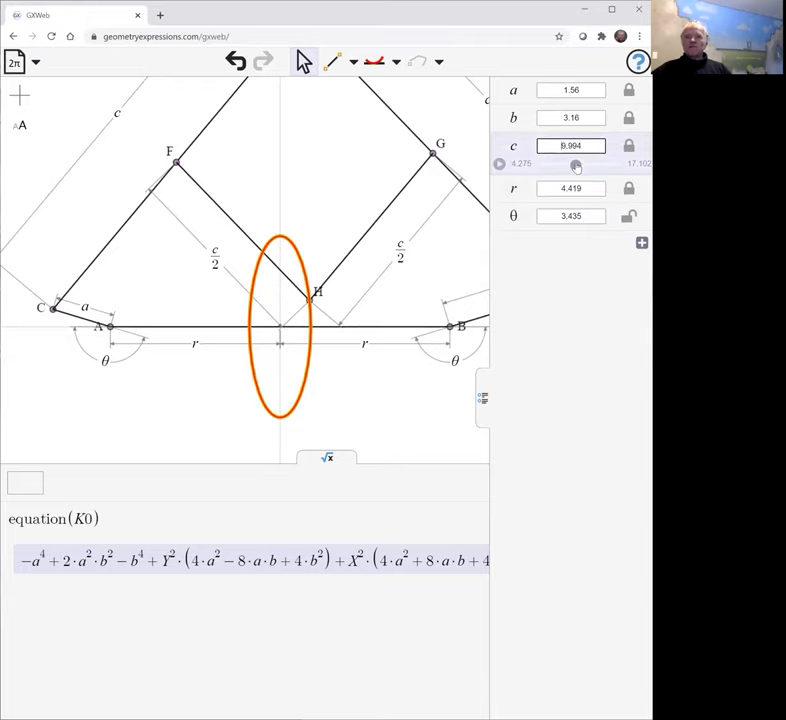
mouse_move(577, 162)
left_mouse_down()
mouse_move(565, 139)
mouse_move(585, 141)
mouse_move(571, 139)
left_mouse_up()
left_click(559, 119)
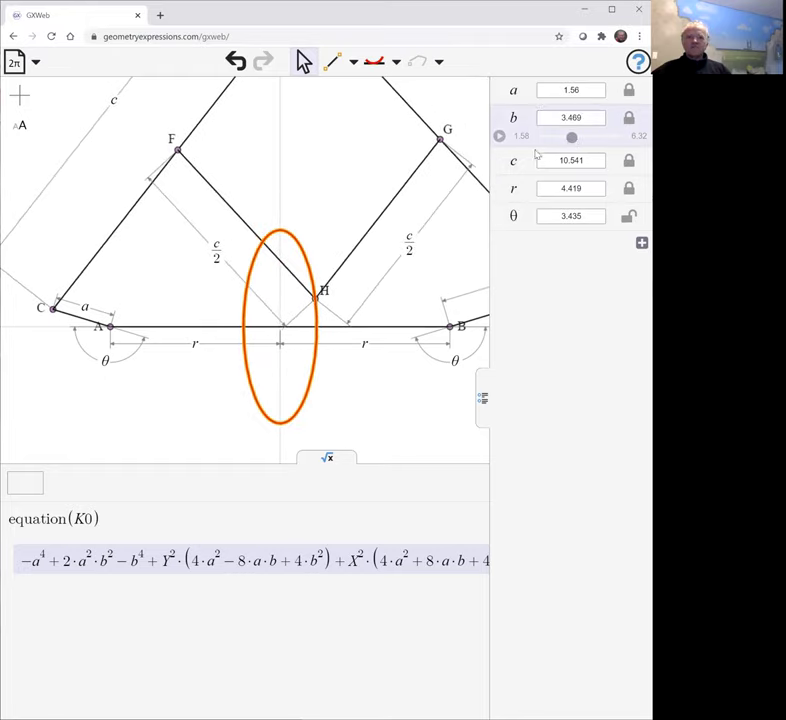
left_click(336, 153)
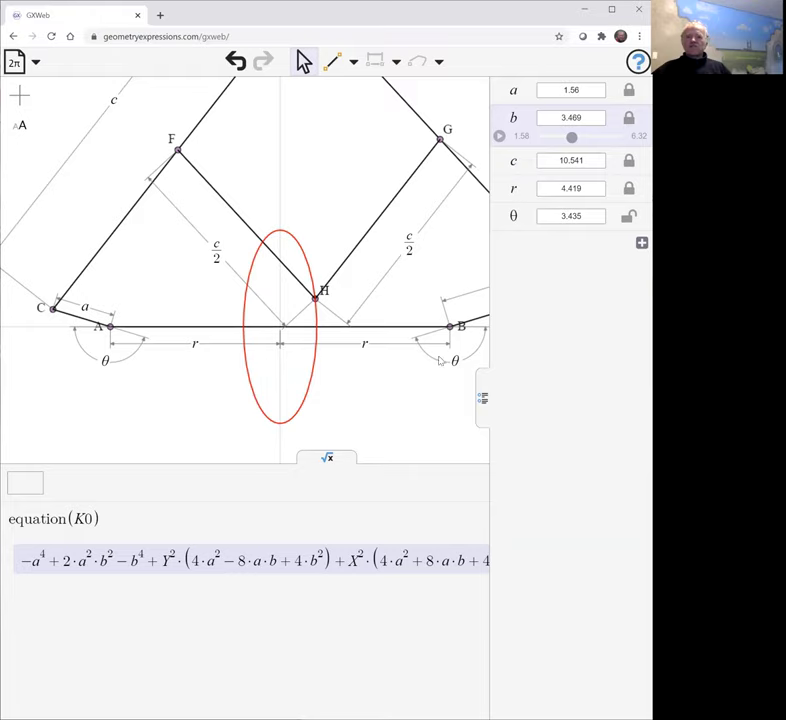
Step: Change the angle at B from θ to π/2 + θ, tilting H's red ellipse diagonally
left_click(482, 397)
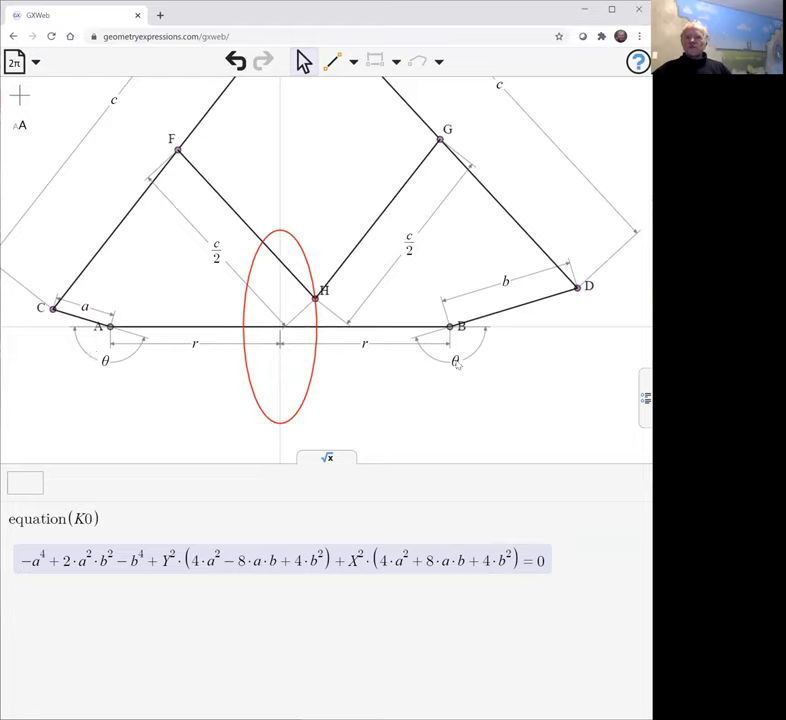
left_click(458, 366)
double_click(455, 361)
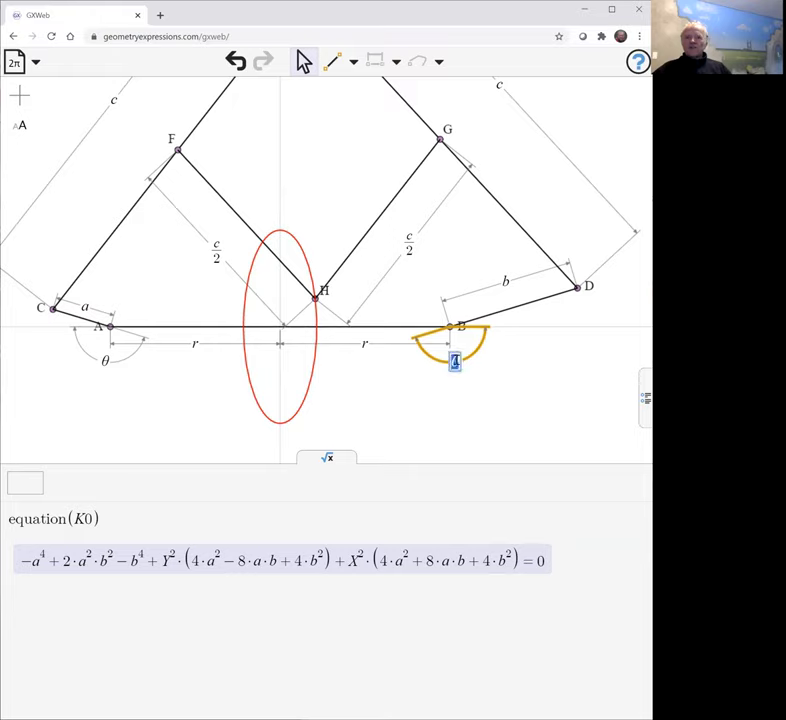
type("t")
key("Return")
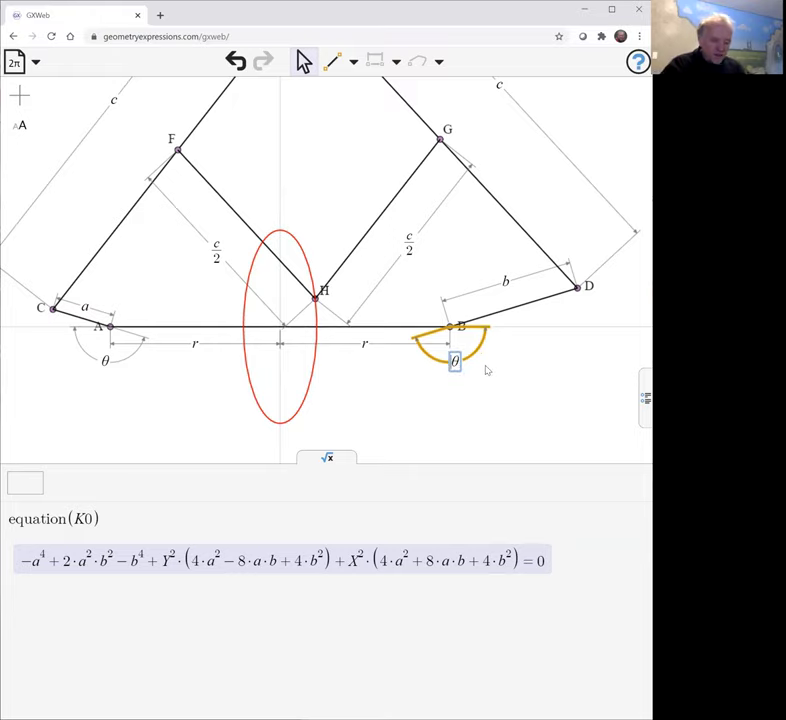
type("phi+")
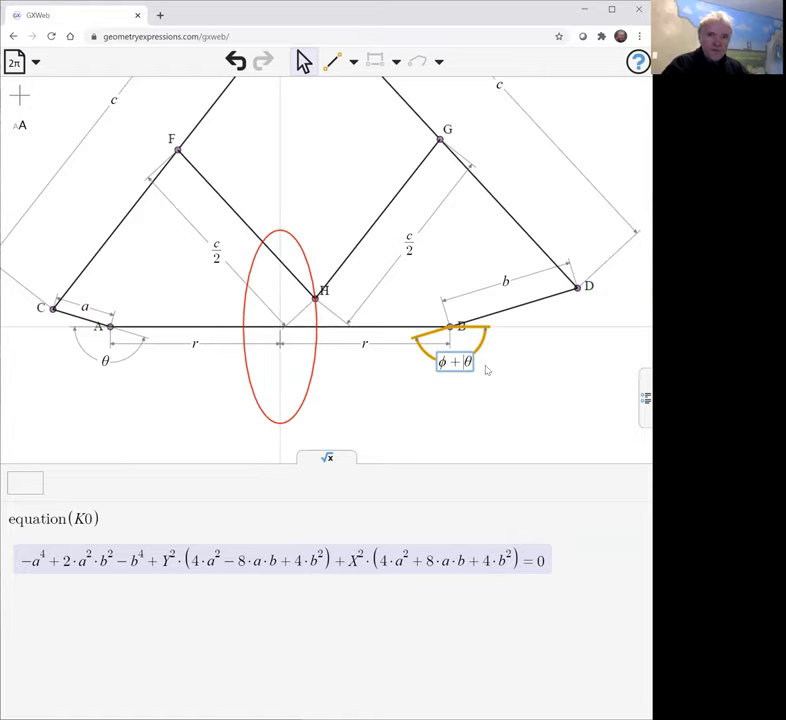
key("BackSpace")
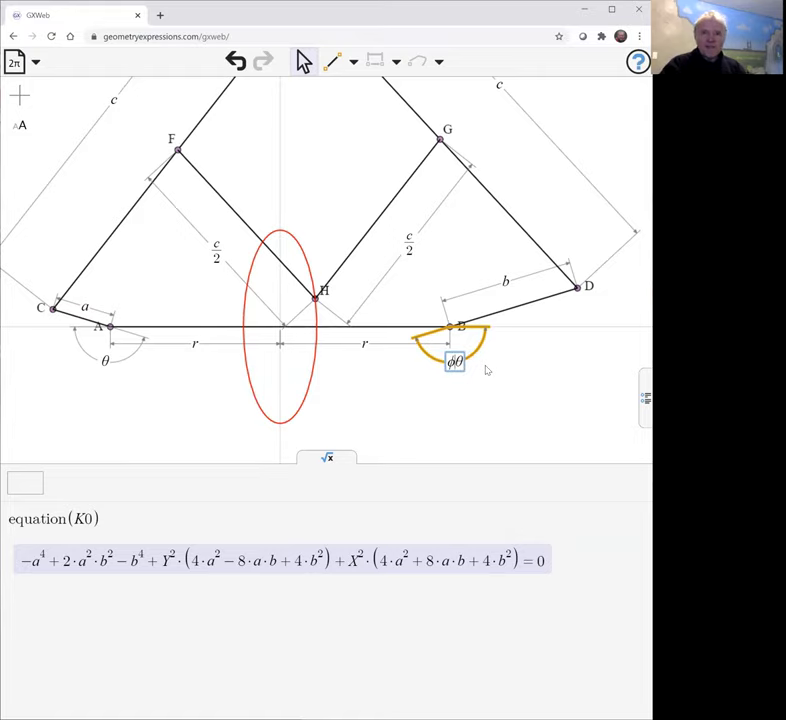
key("BackSpace")
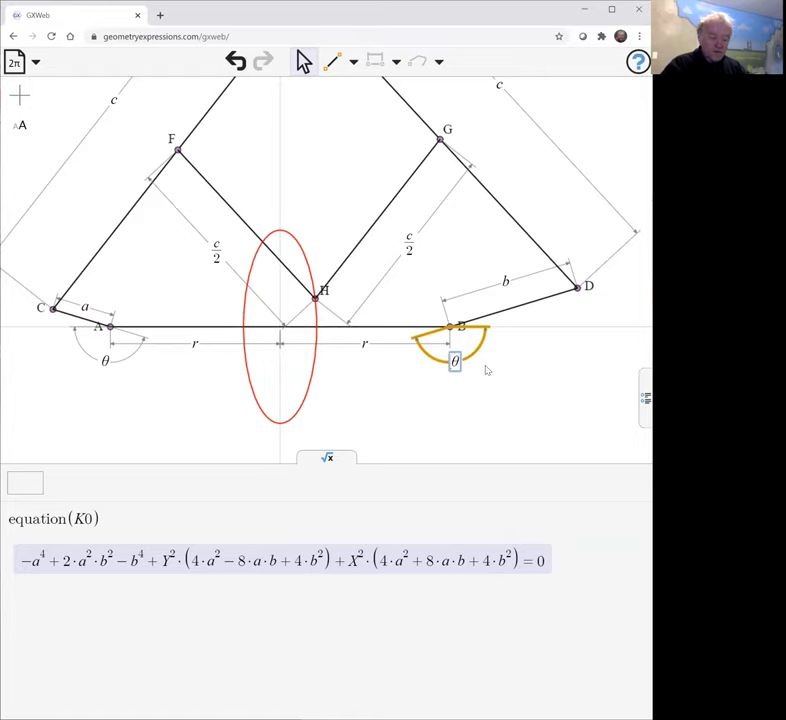
type("pi/2")
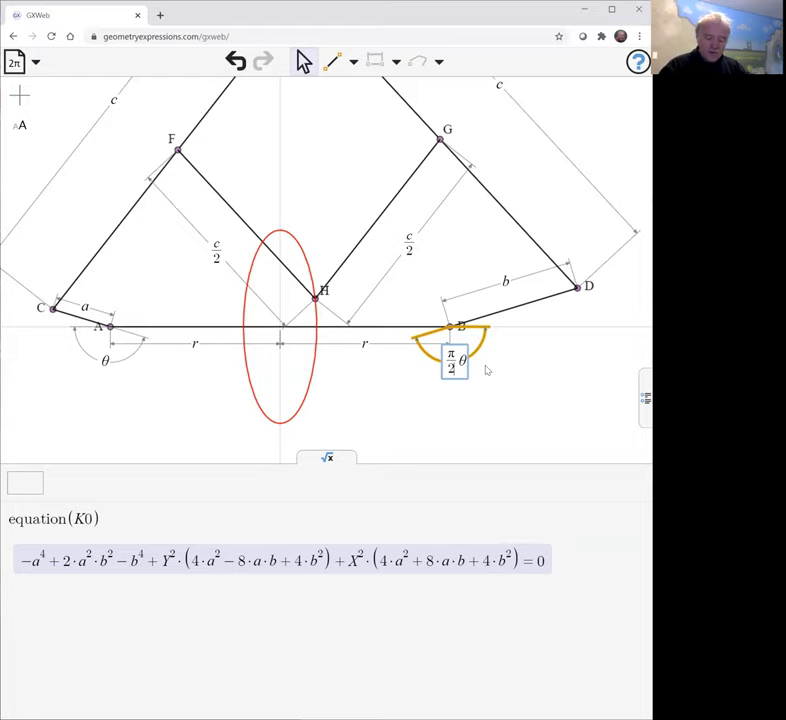
key("Right")
type("+")
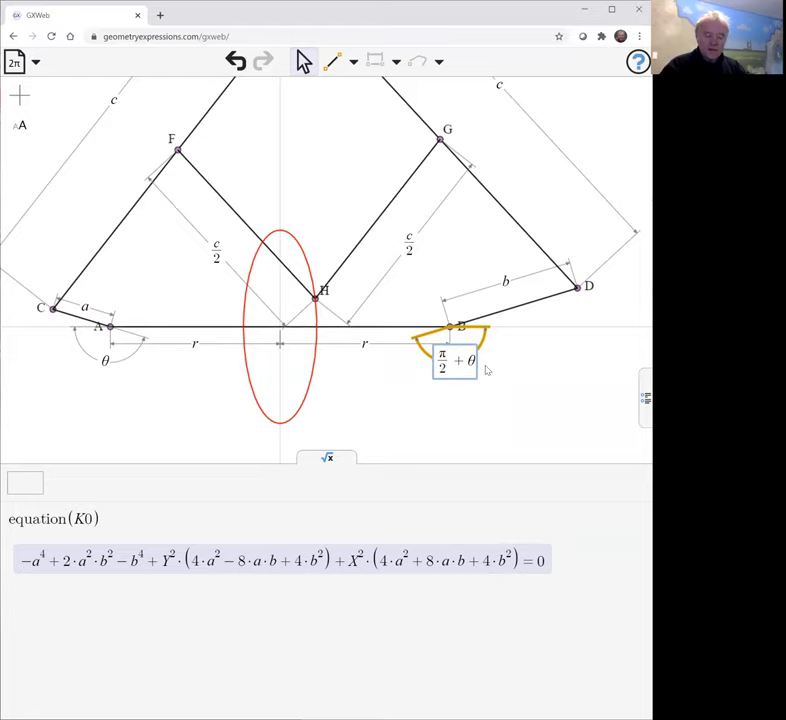
key("Return")
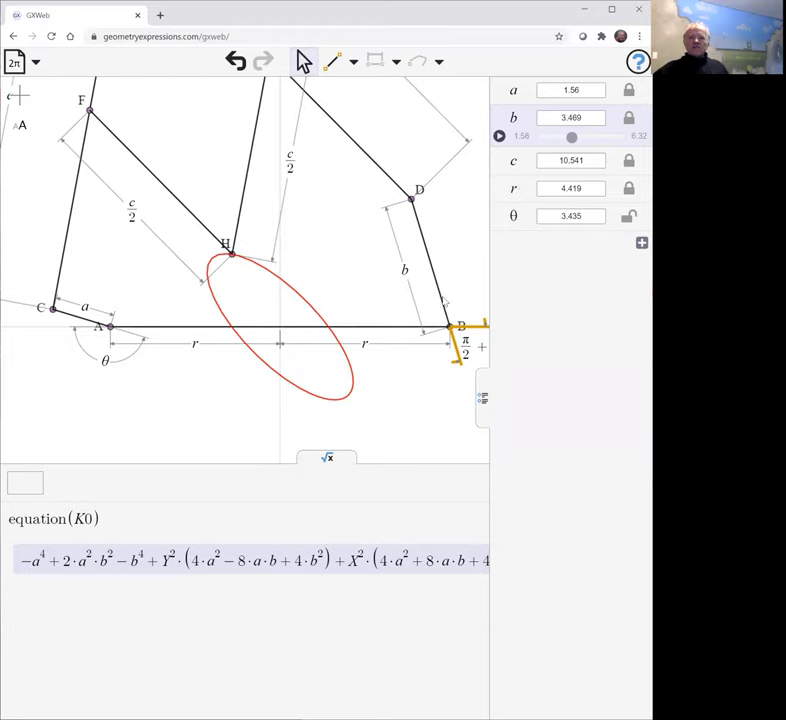
Step: Hide the equations, animate b up to 5.886, then animate θ to rotate the linkage
left_click(327, 457)
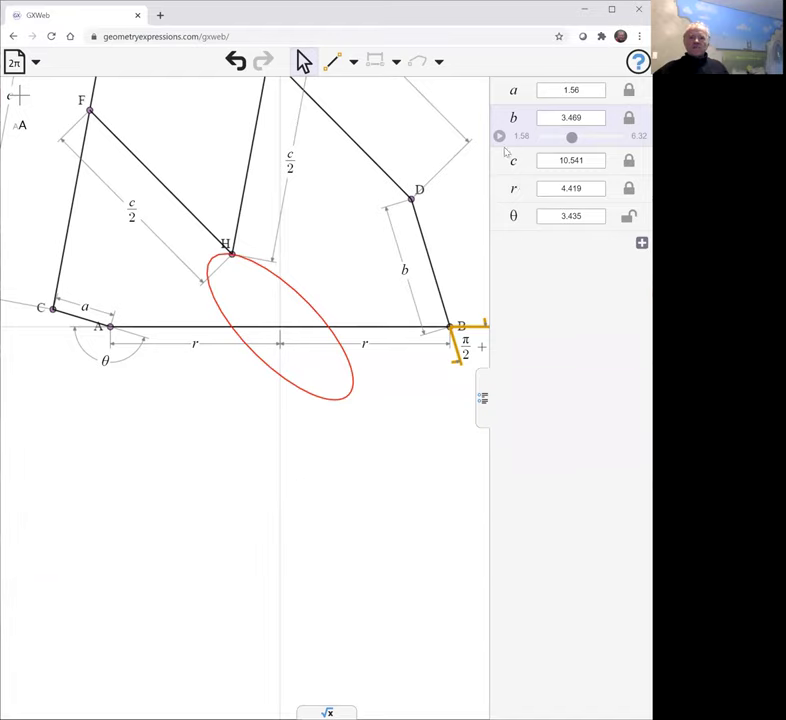
left_click(499, 135)
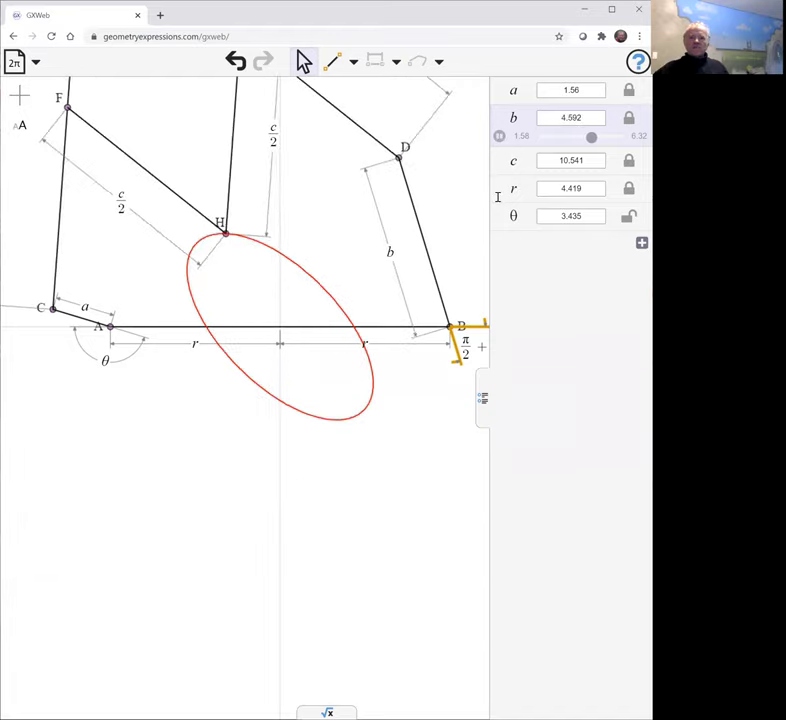
left_click(500, 136)
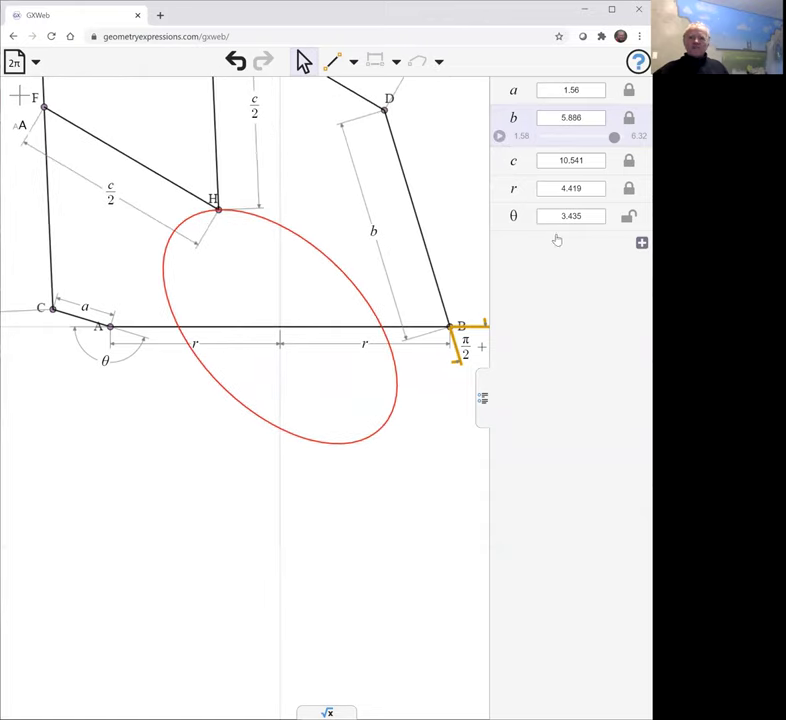
left_click(530, 213)
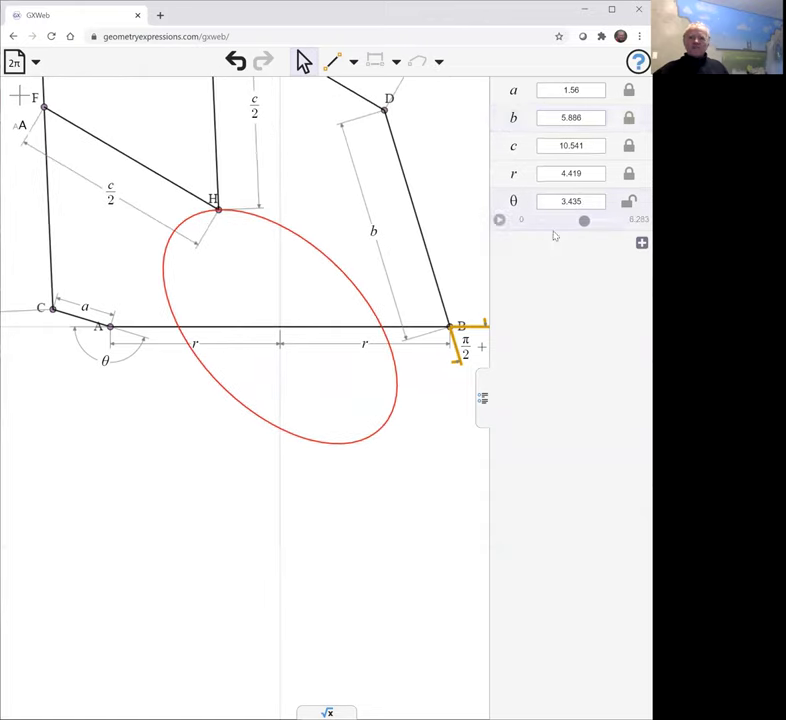
left_click(500, 220)
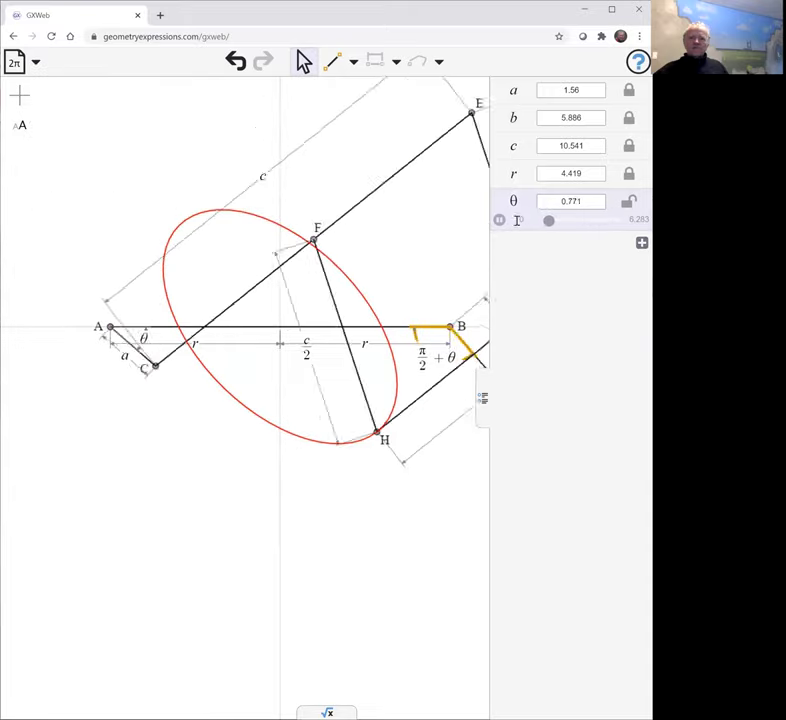
Step: Stop the rotation at θ = 2.242, show the equation results and hide the variables
left_click(501, 221)
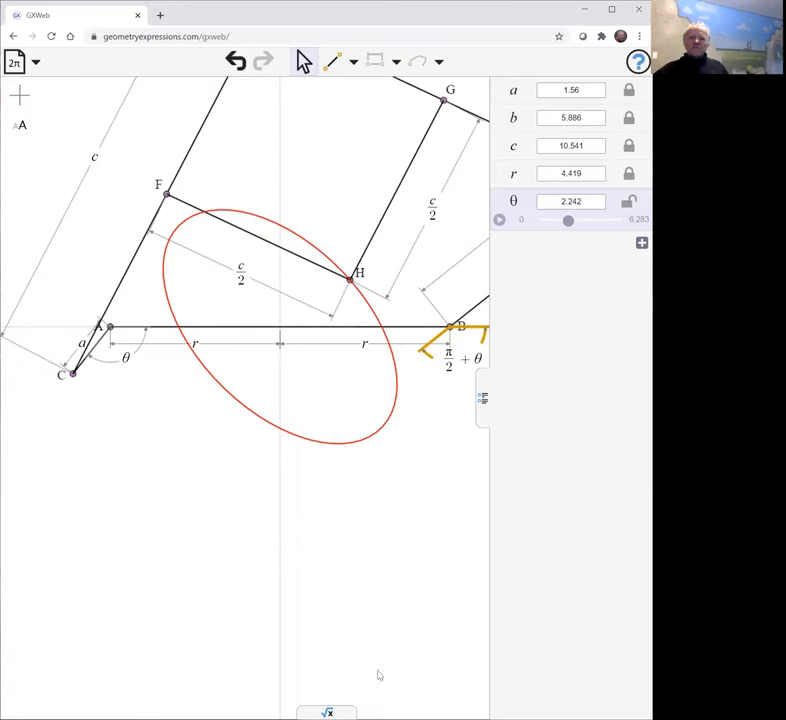
left_click(327, 712)
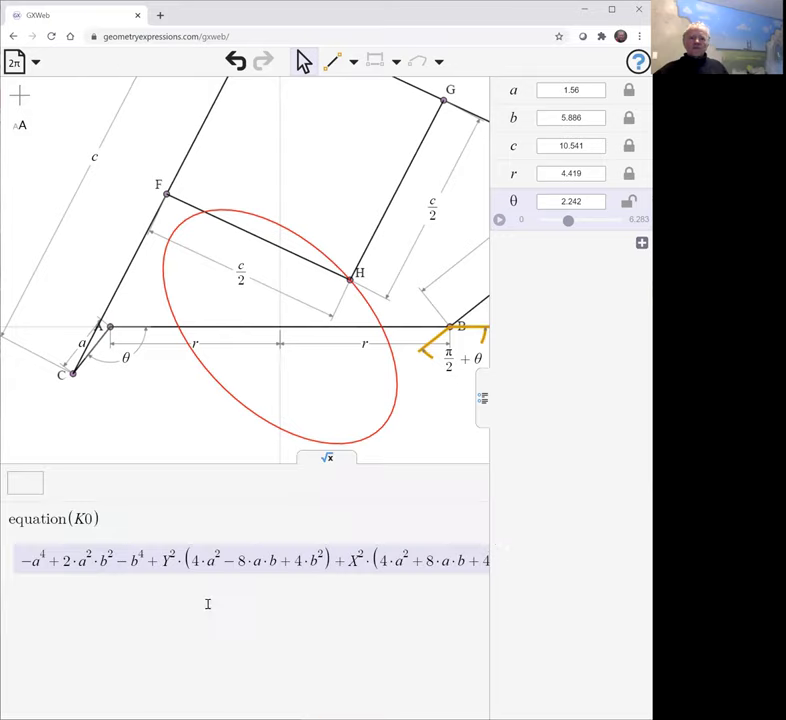
left_click(483, 397)
Step: Compute equation(K0), which now has a 16·X·Y·a·b term, then hide the results
left_click(27, 484)
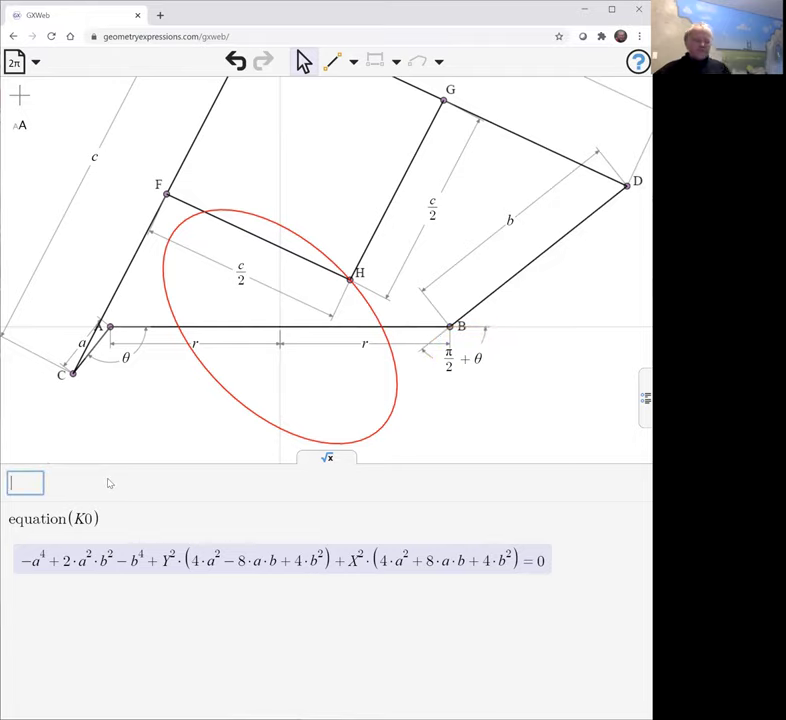
type("equation(")
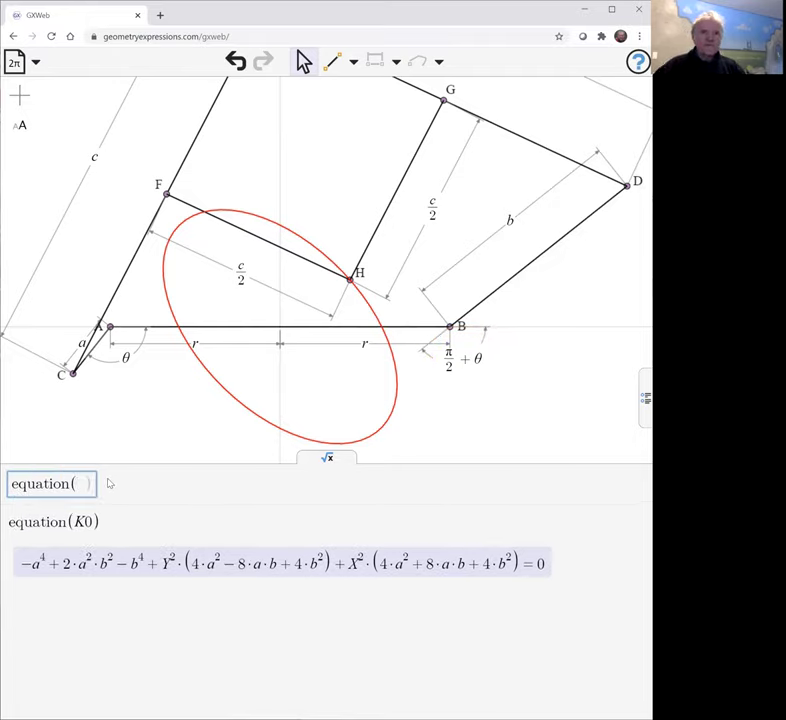
type("K0")
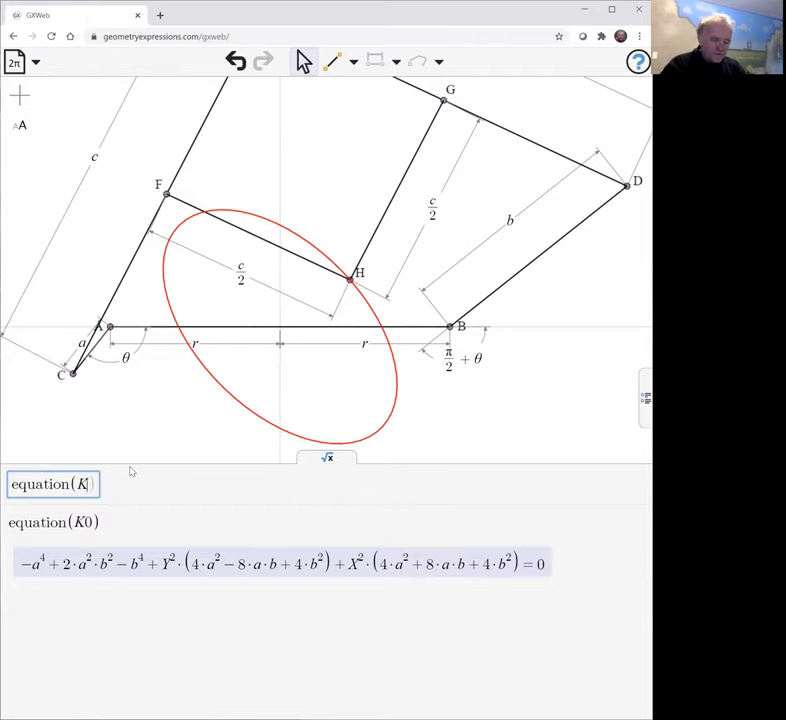
key("Return")
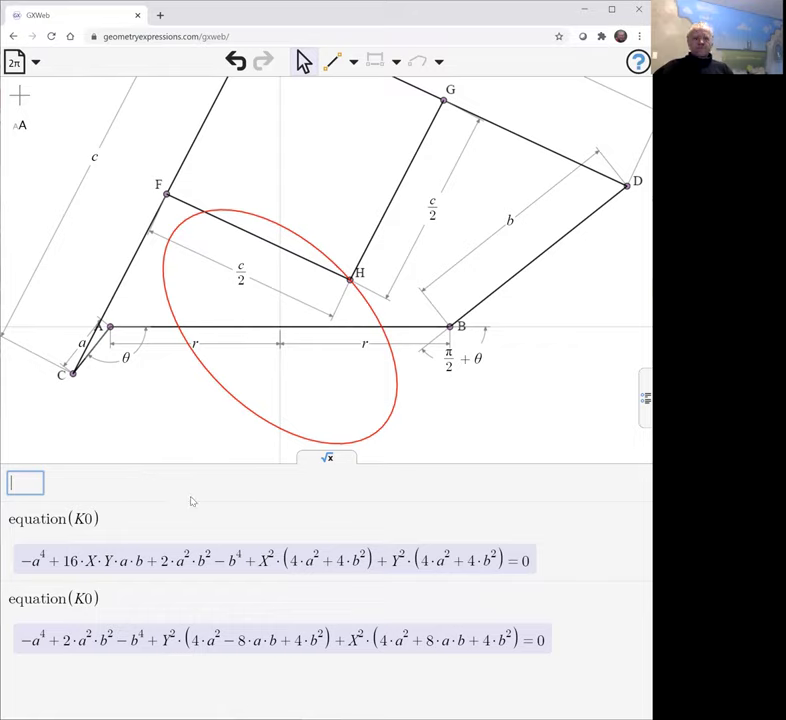
mouse_move(267, 540)
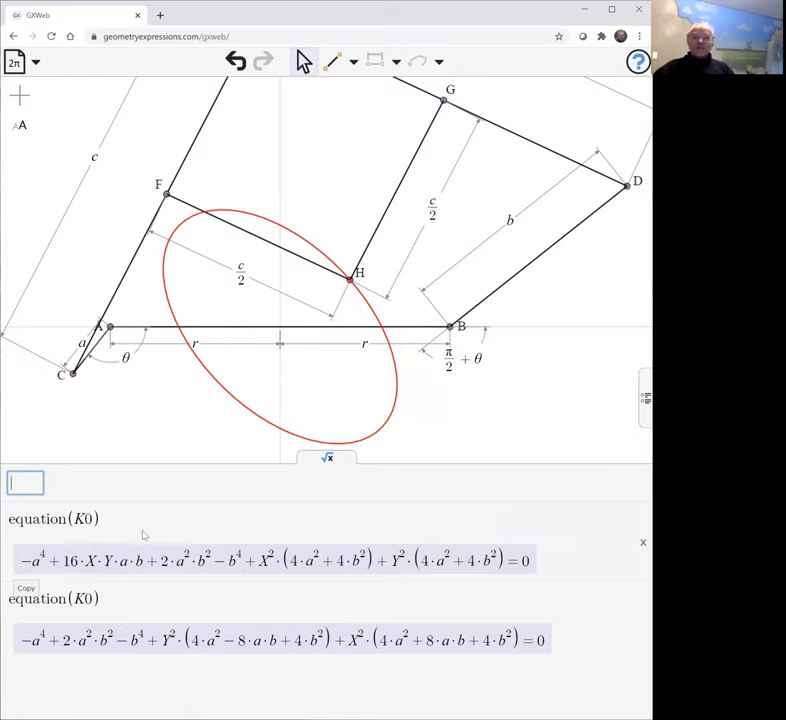
left_click(326, 460)
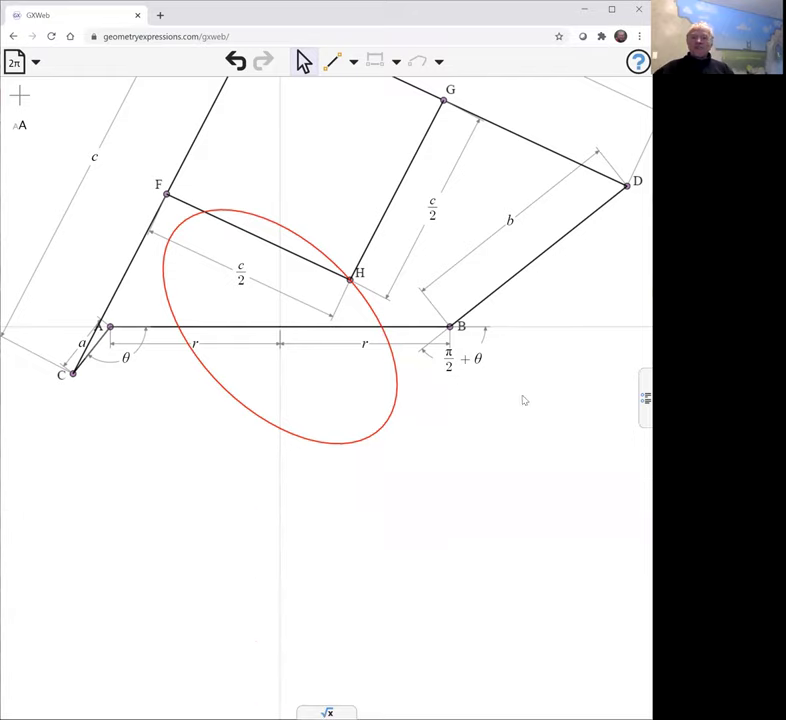